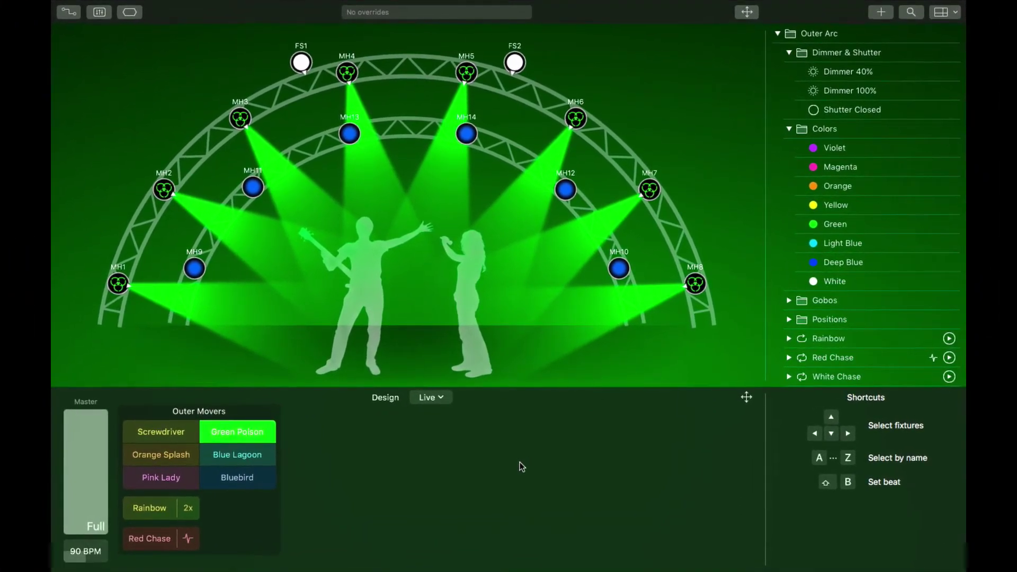
# Open the Green Poison cue's information and examine its contents and its fade, priority and speed options
pyautogui.rightClick(265, 439)
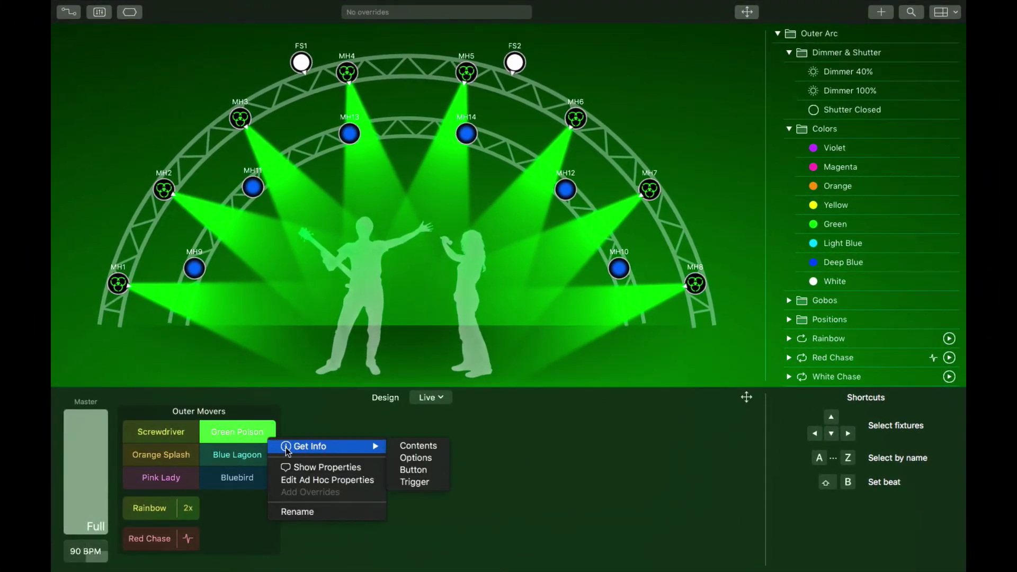
pyautogui.click(285, 447)
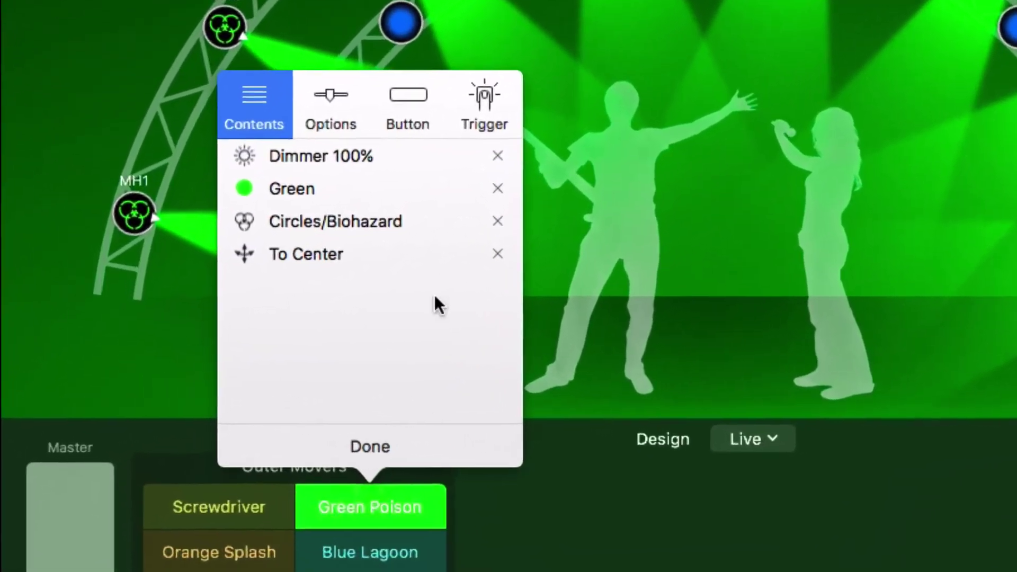
pyautogui.click(341, 125)
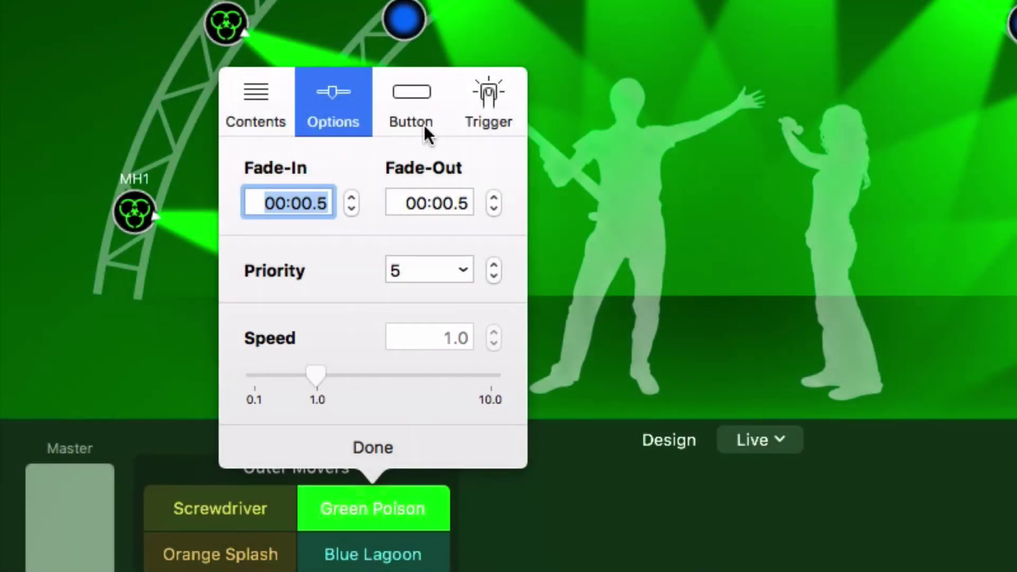
pyautogui.click(425, 126)
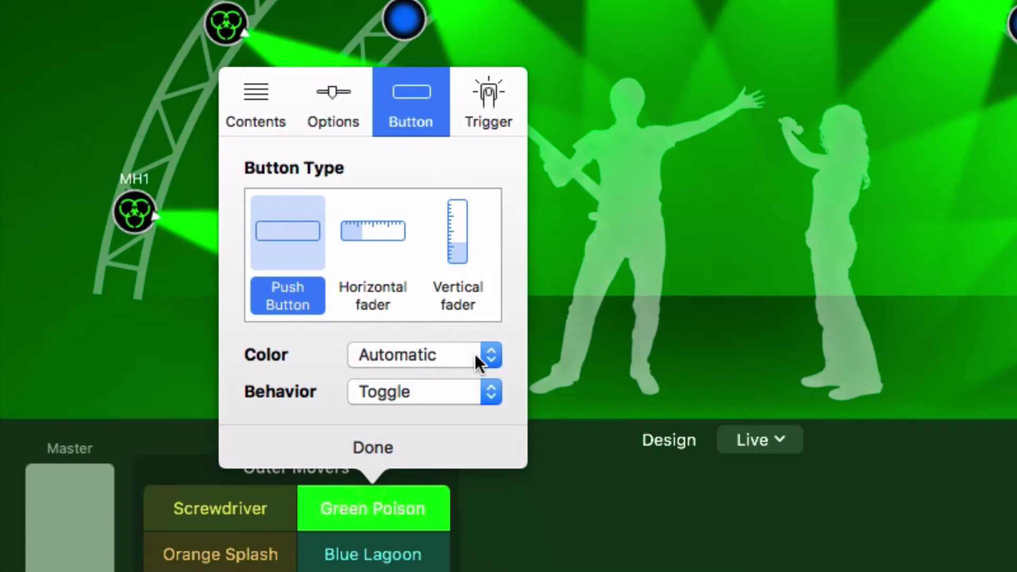
# Examine the color and behavior choices for the Green Poison button, keeping Automatic and Toggle, and close its information
pyautogui.click(476, 361)
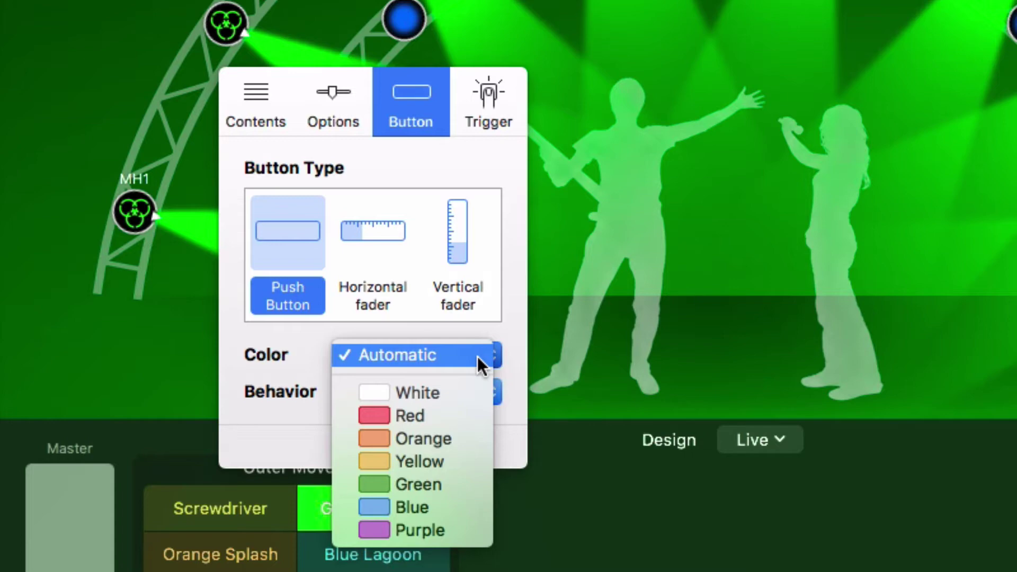
pyautogui.click(478, 356)
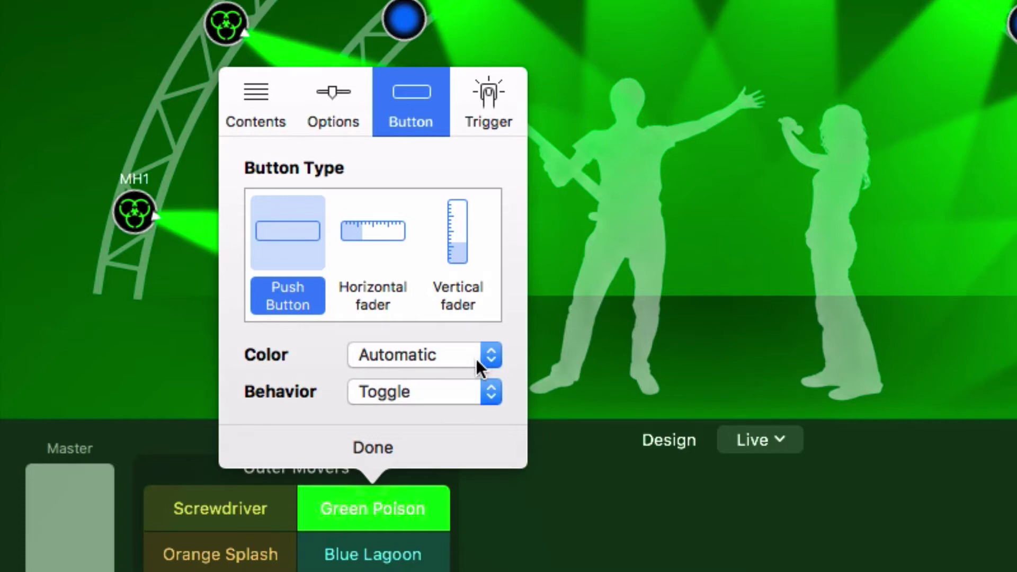
pyautogui.click(472, 391)
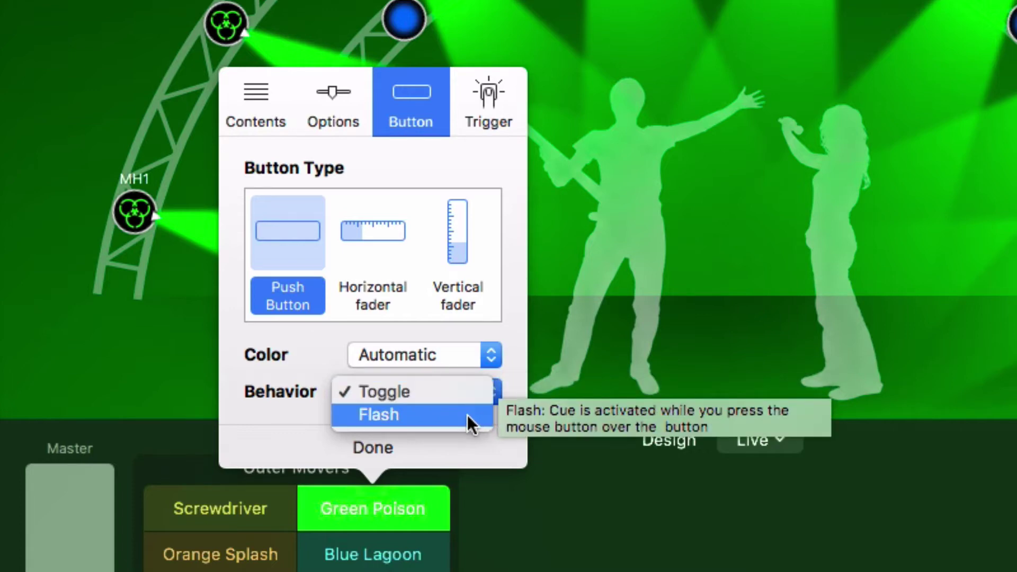
pyautogui.click(510, 389)
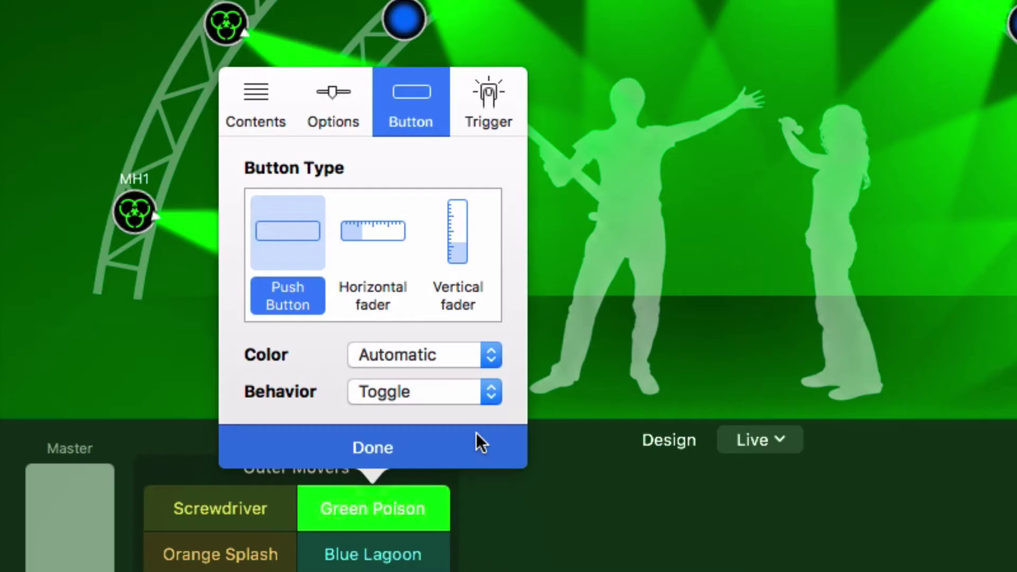
pyautogui.click(475, 434)
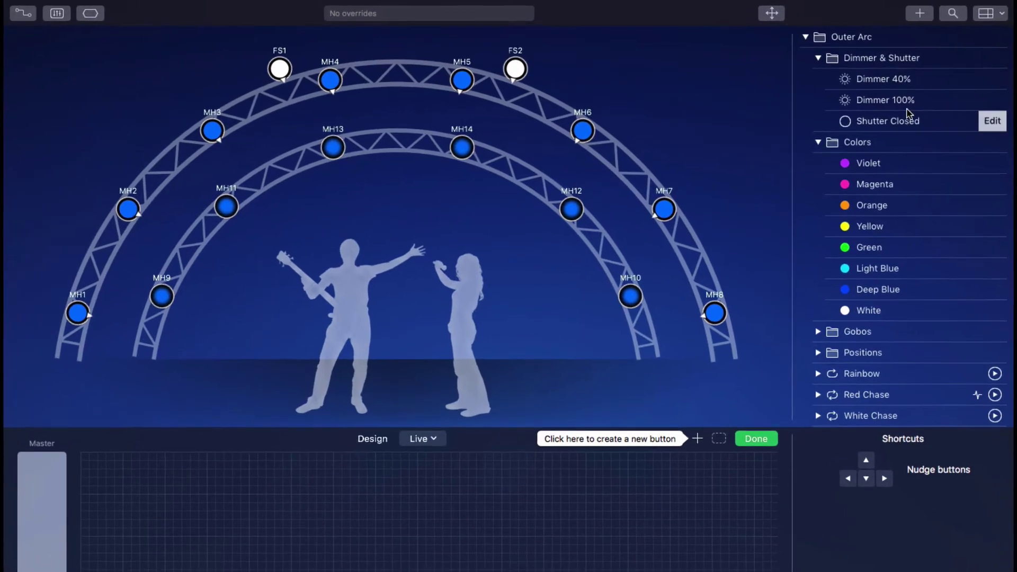
# Create a tall vertical fader from the Dimmer 100% preset in the upper-left corner of the button grid
pyautogui.click(907, 109)
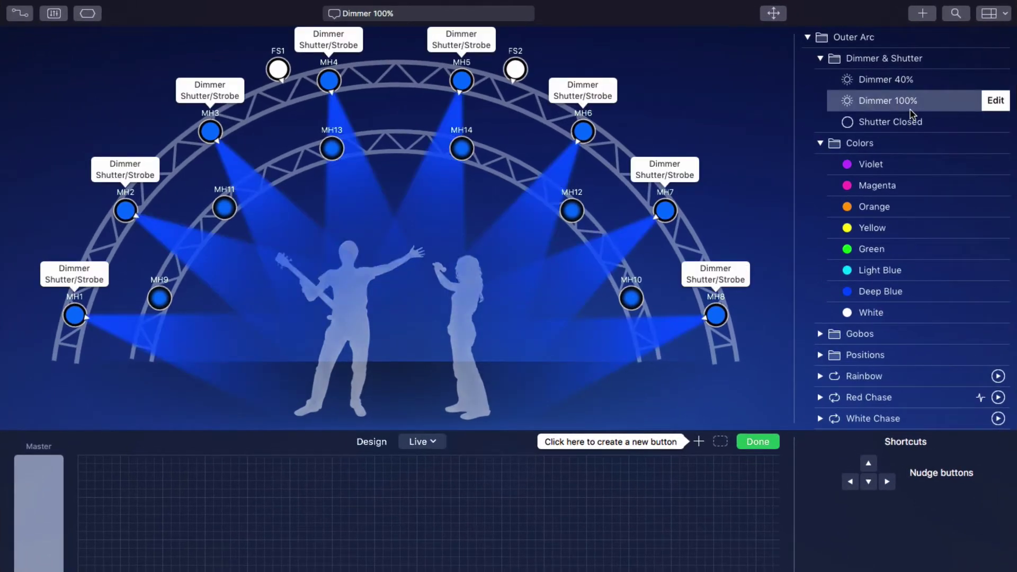
pyautogui.moveTo(910, 110); pyautogui.dragTo(198, 561)
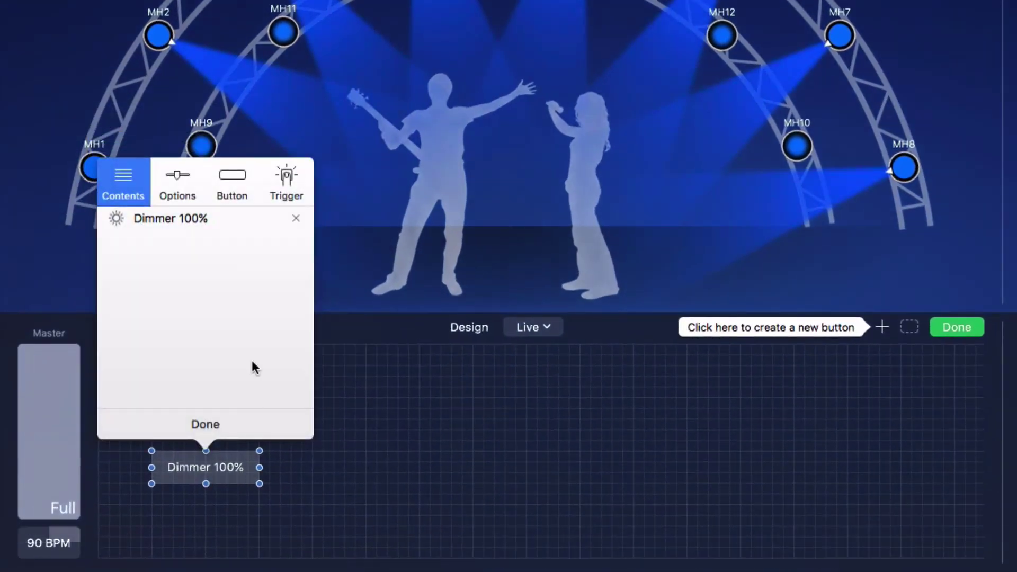
pyautogui.click(240, 191)
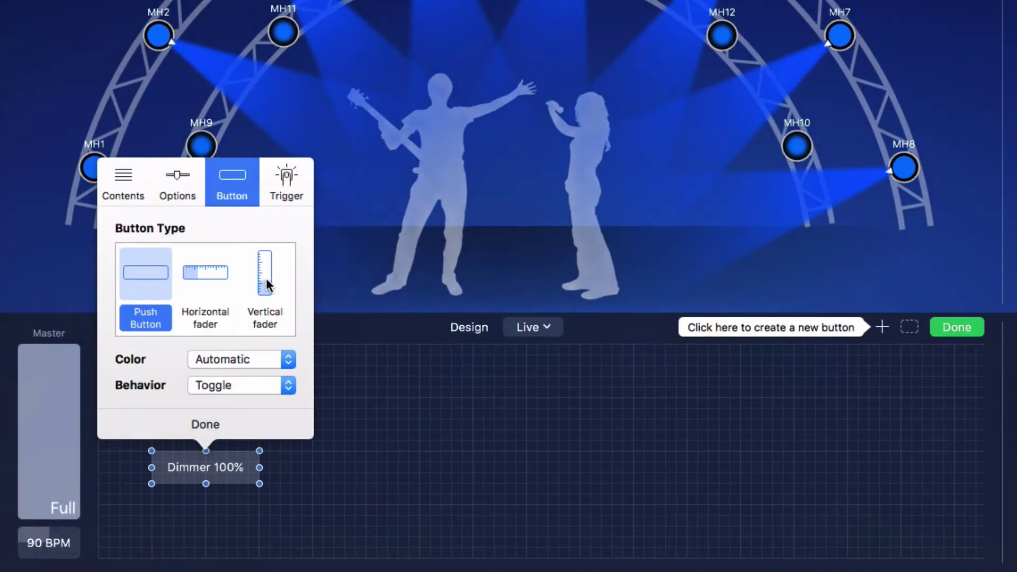
pyautogui.click(266, 278)
pyautogui.click(236, 424)
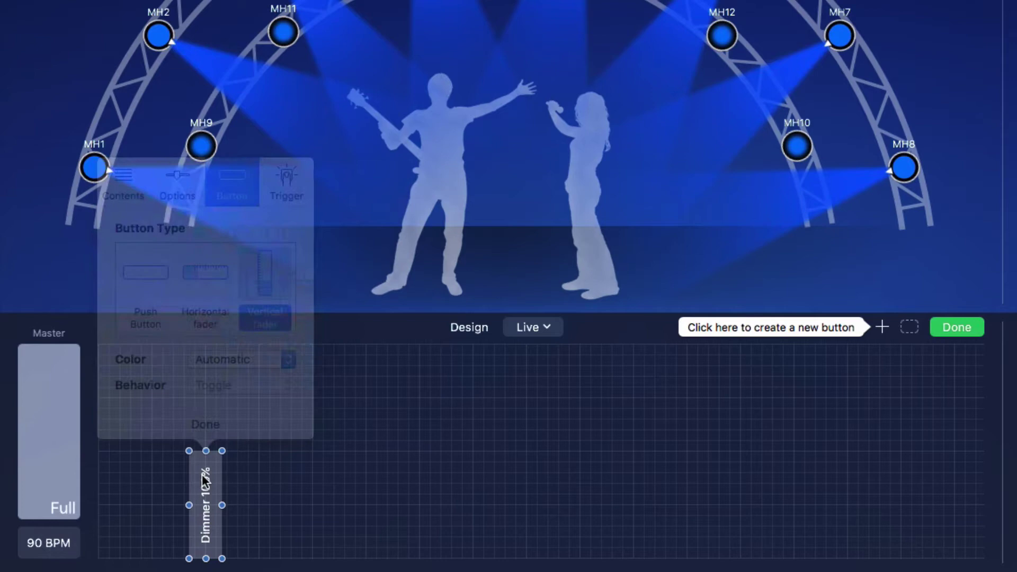
pyautogui.moveTo(197, 476); pyautogui.dragTo(106, 369)
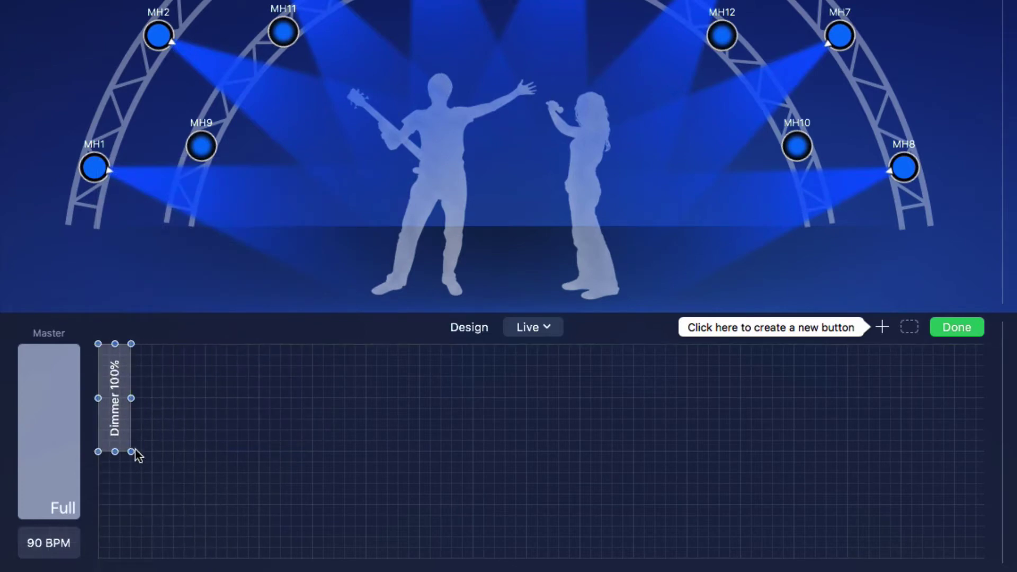
pyautogui.moveTo(131, 451); pyautogui.dragTo(152, 536)
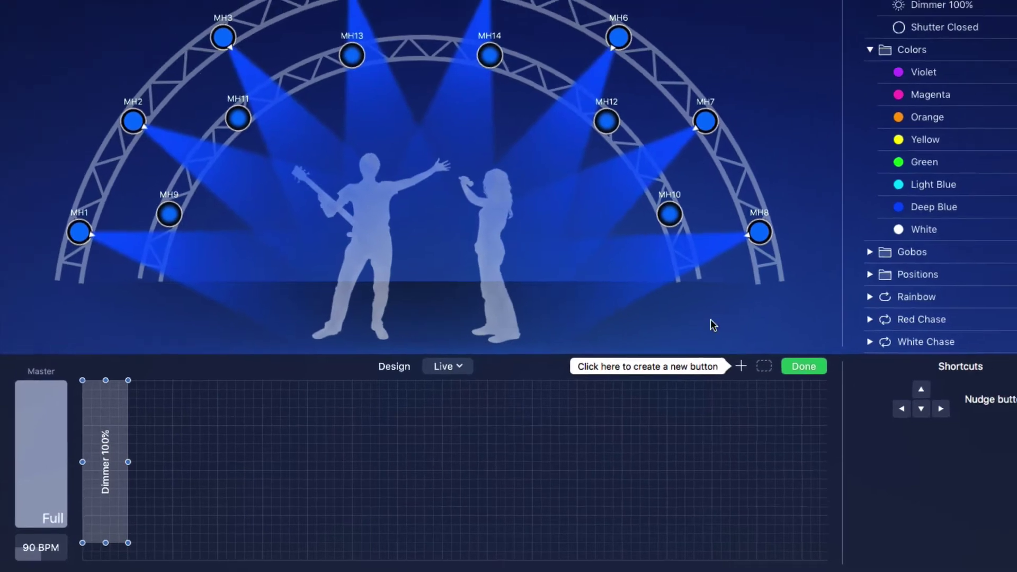
# Add a column of Violet, Magenta, Orange, Yellow, Green and Light Blue buttons beside the dimmer fader and finish editing the layout
pyautogui.moveTo(970, 71); pyautogui.dragTo(214, 406)
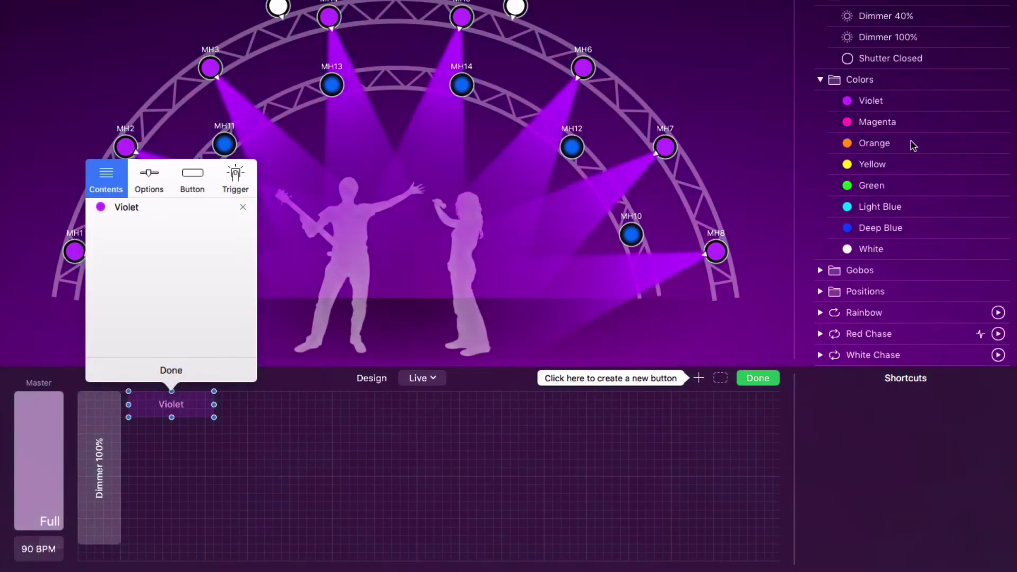
pyautogui.moveTo(914, 133); pyautogui.dragTo(200, 447)
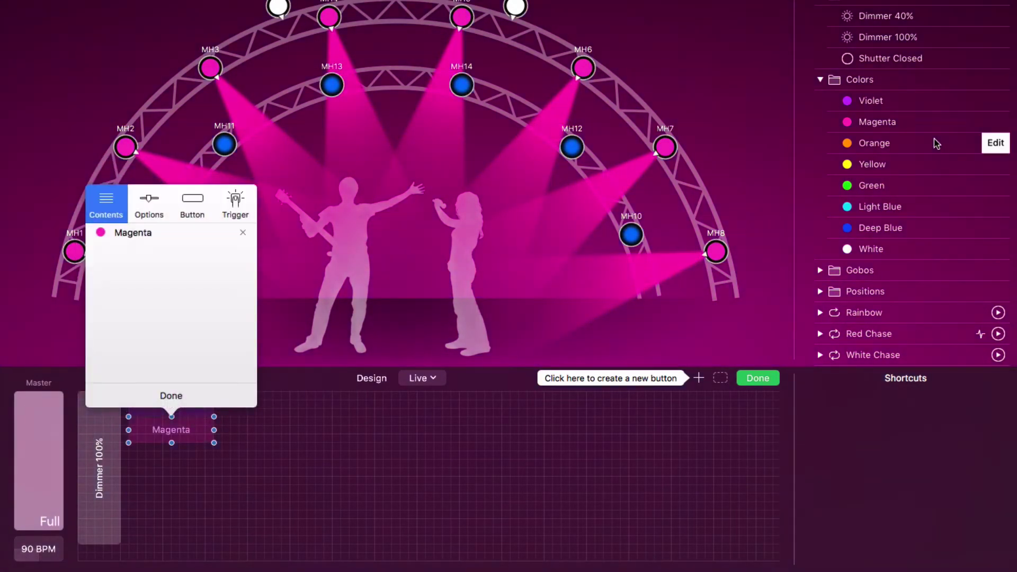
pyautogui.moveTo(933, 141); pyautogui.dragTo(186, 457)
pyautogui.moveTo(903, 172); pyautogui.dragTo(201, 485)
pyautogui.moveTo(918, 197); pyautogui.dragTo(226, 520)
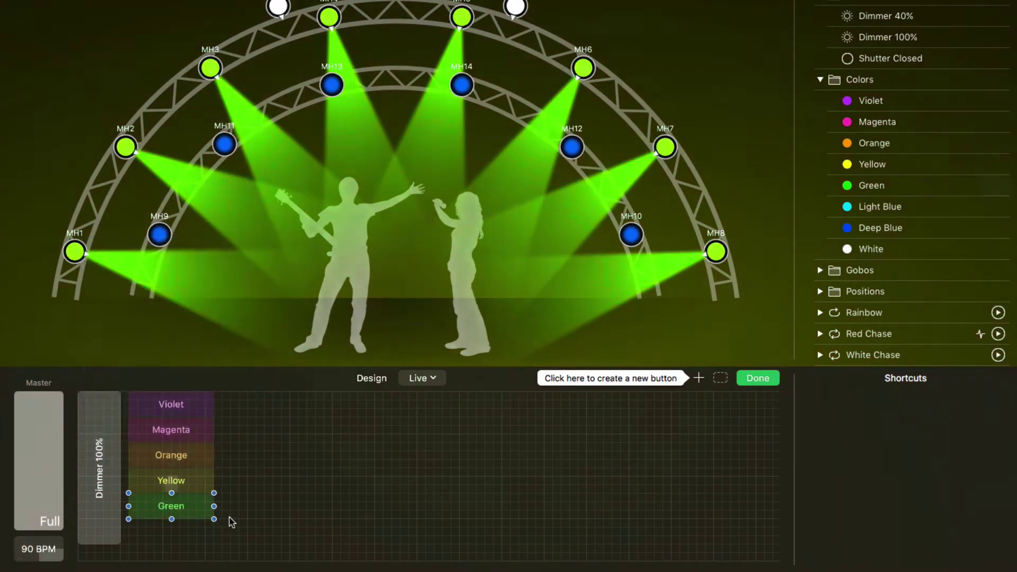
pyautogui.moveTo(919, 206); pyautogui.dragTo(215, 537)
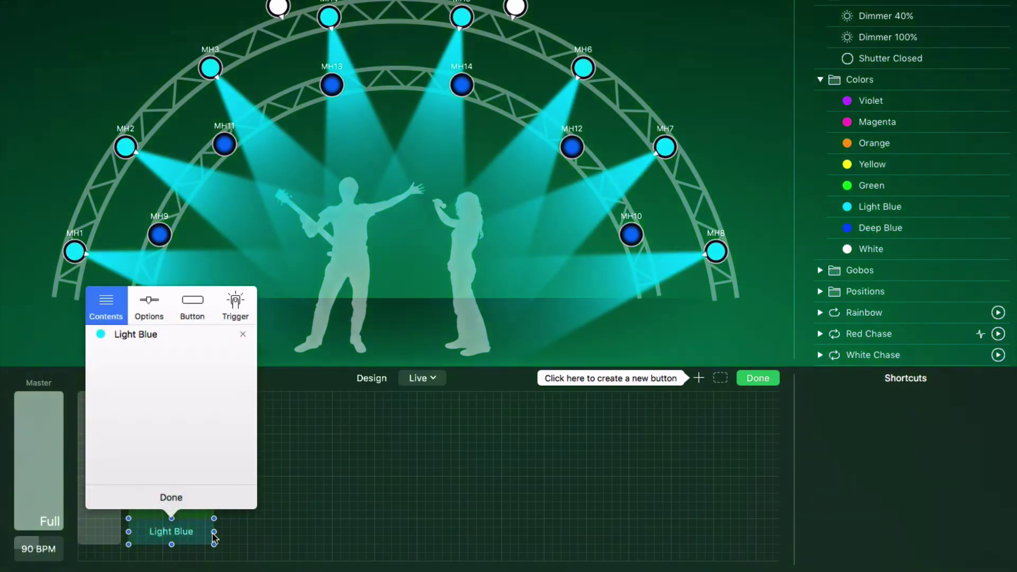
pyautogui.click(212, 333)
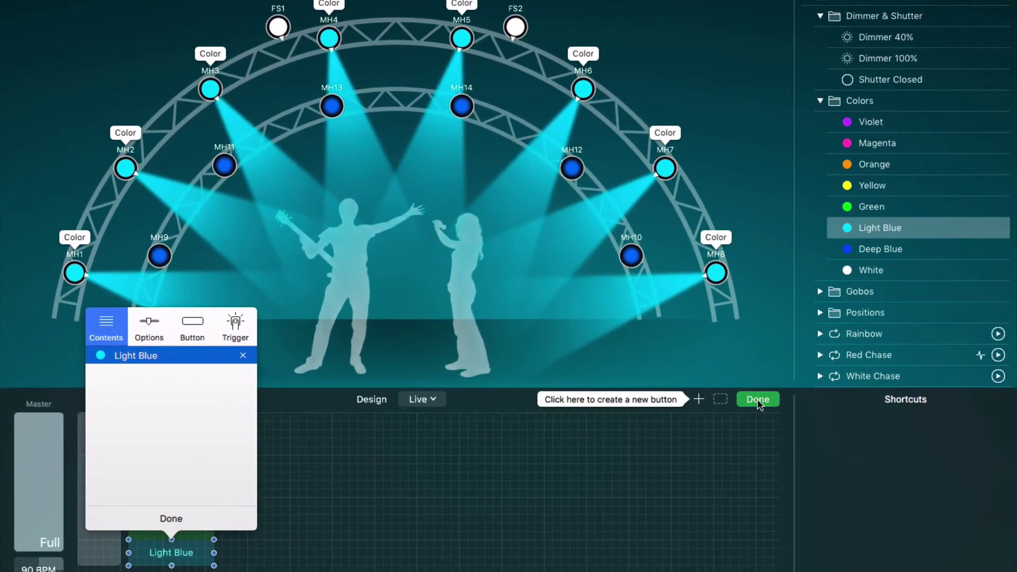
pyautogui.click(758, 400)
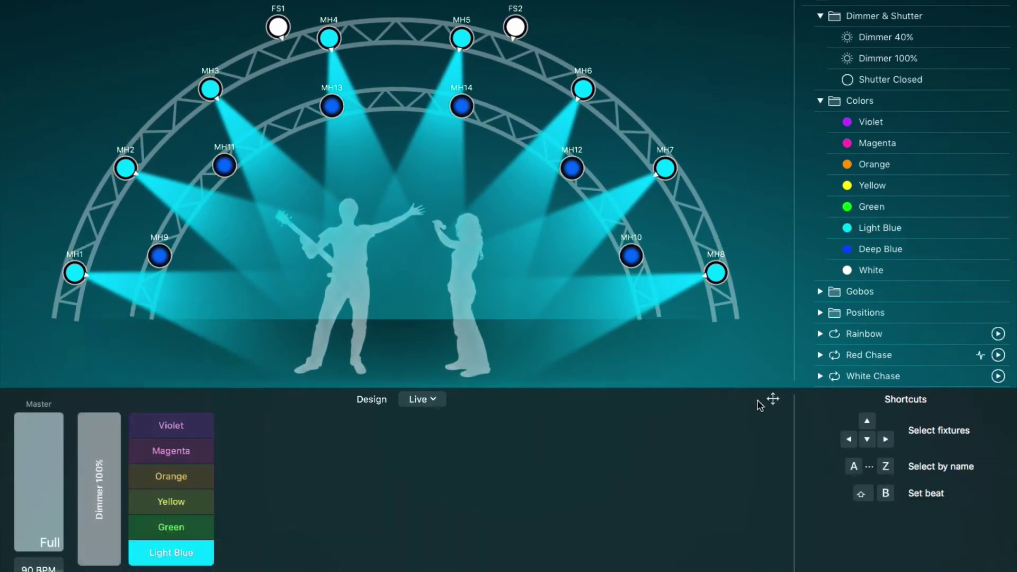
# Test the live controls by switching between the color buttons, ending on Violet, while moving the dimmer fader to 9%, 60% and 20%
pyautogui.click(166, 504)
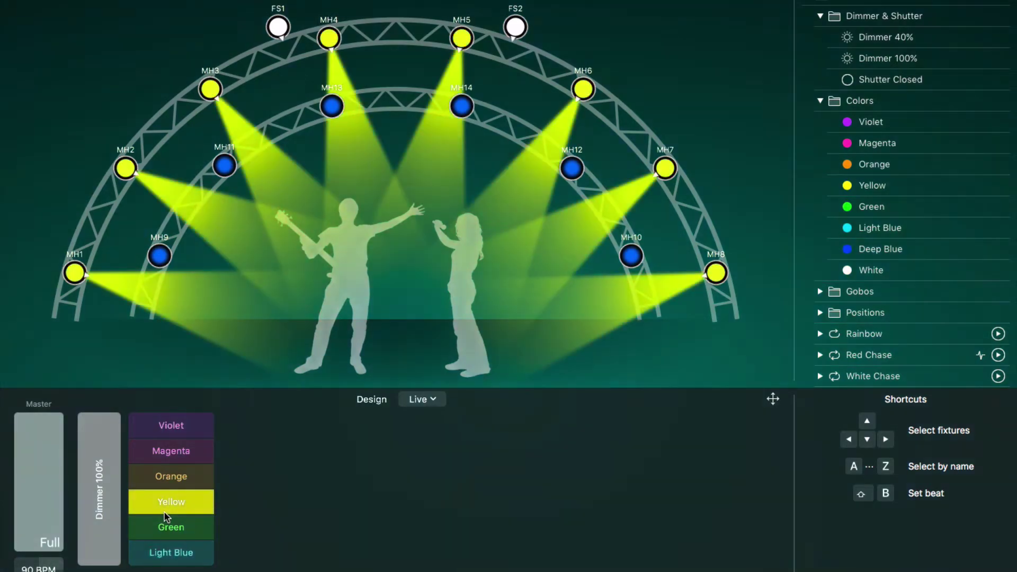
pyautogui.moveTo(107, 457); pyautogui.dragTo(94, 525)
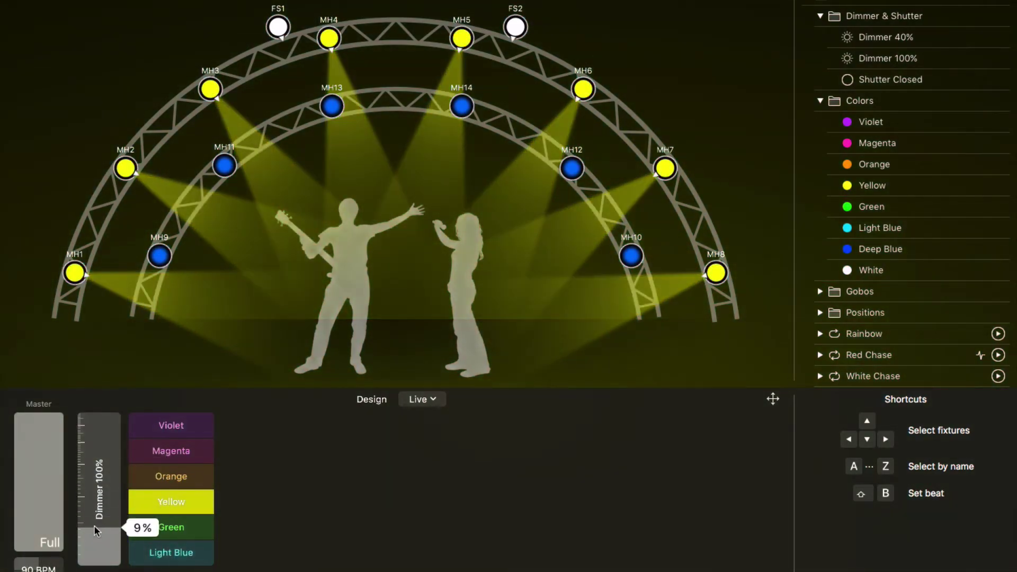
pyautogui.click(168, 477)
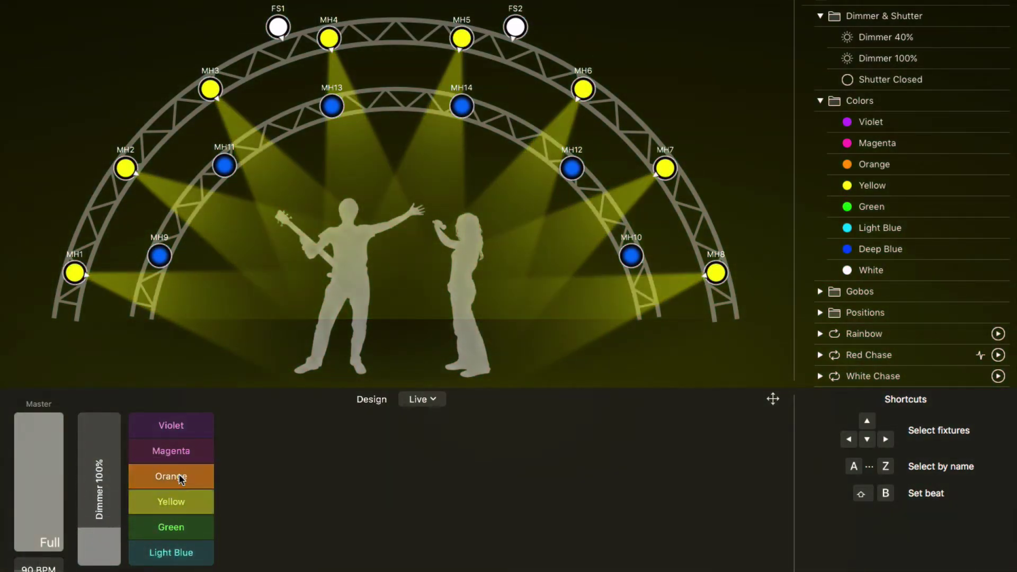
pyautogui.click(191, 458)
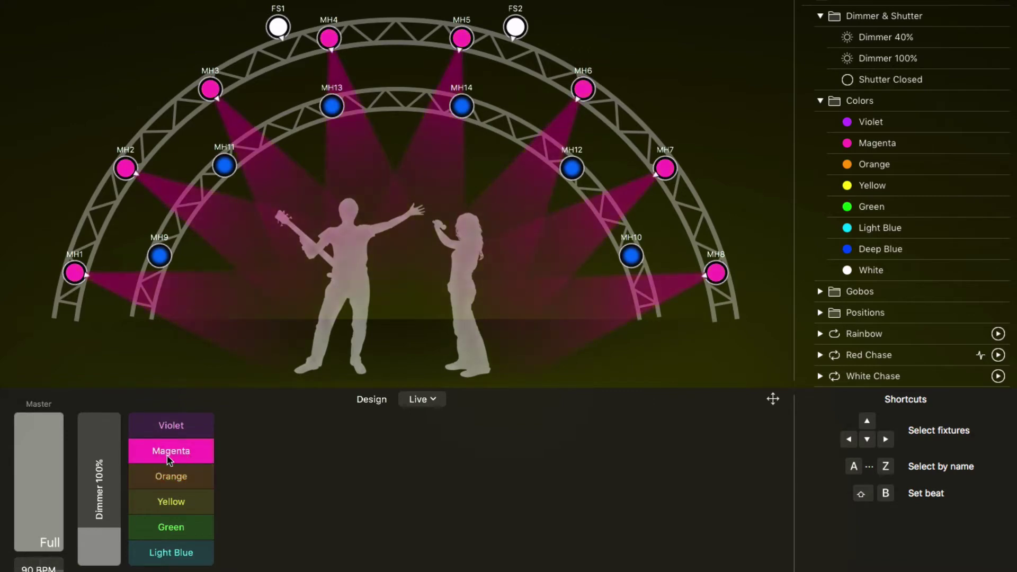
pyautogui.moveTo(103, 469); pyautogui.dragTo(106, 441)
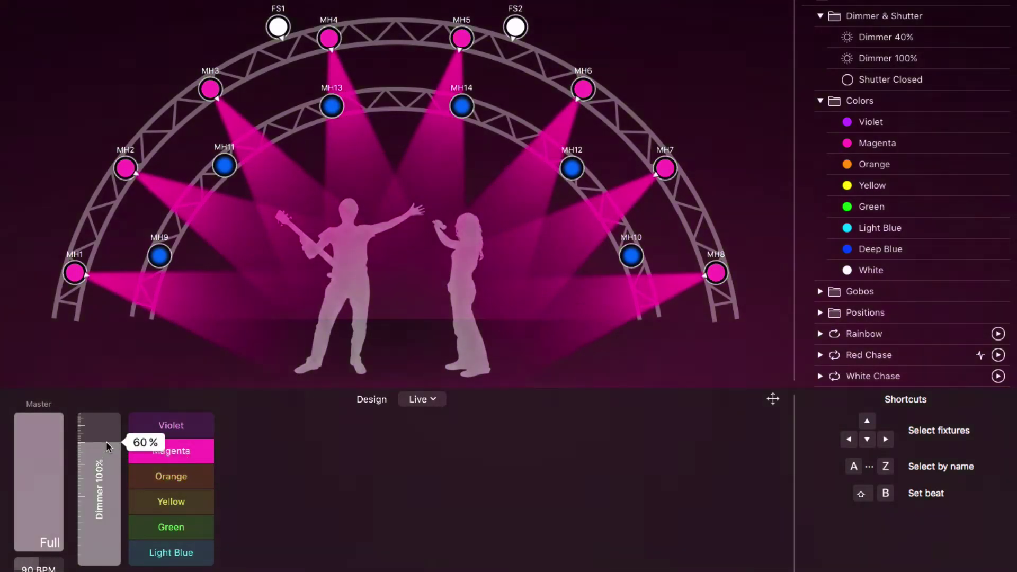
pyautogui.click(157, 527)
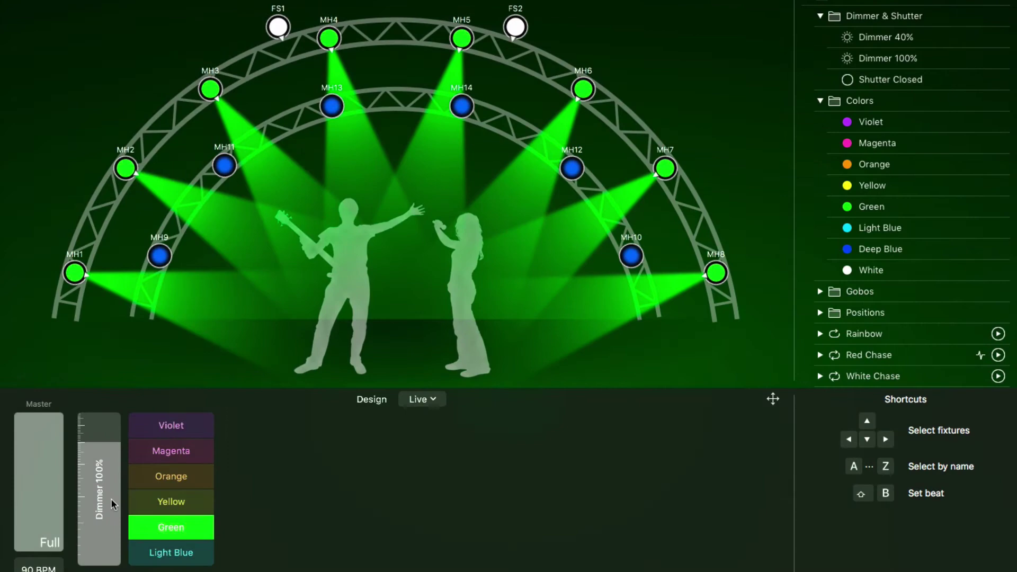
pyautogui.moveTo(110, 498)
pyautogui.mouseDown()
pyautogui.moveTo(107, 513)
pyautogui.moveTo(110, 495)
pyautogui.mouseUp()
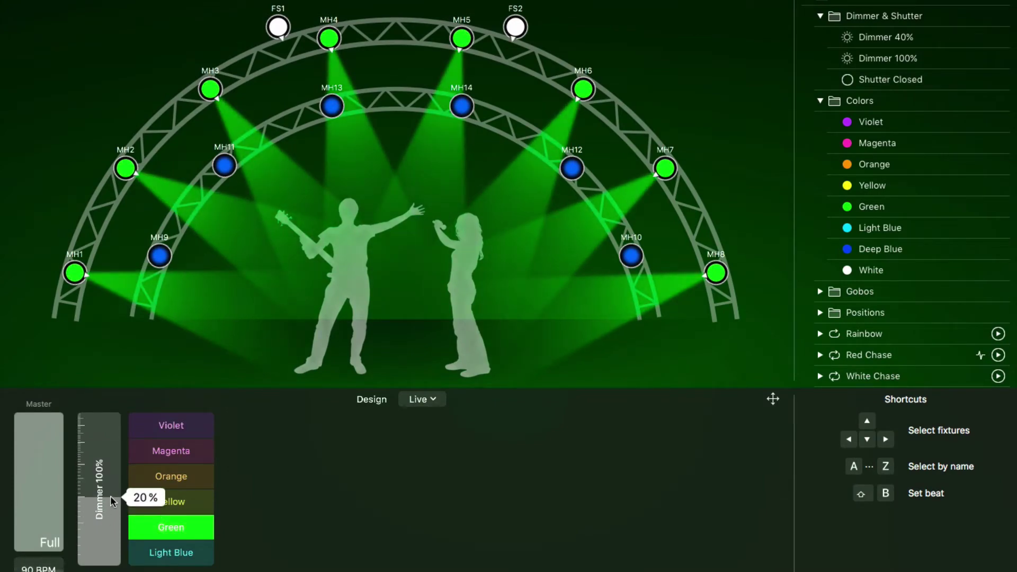
pyautogui.click(178, 436)
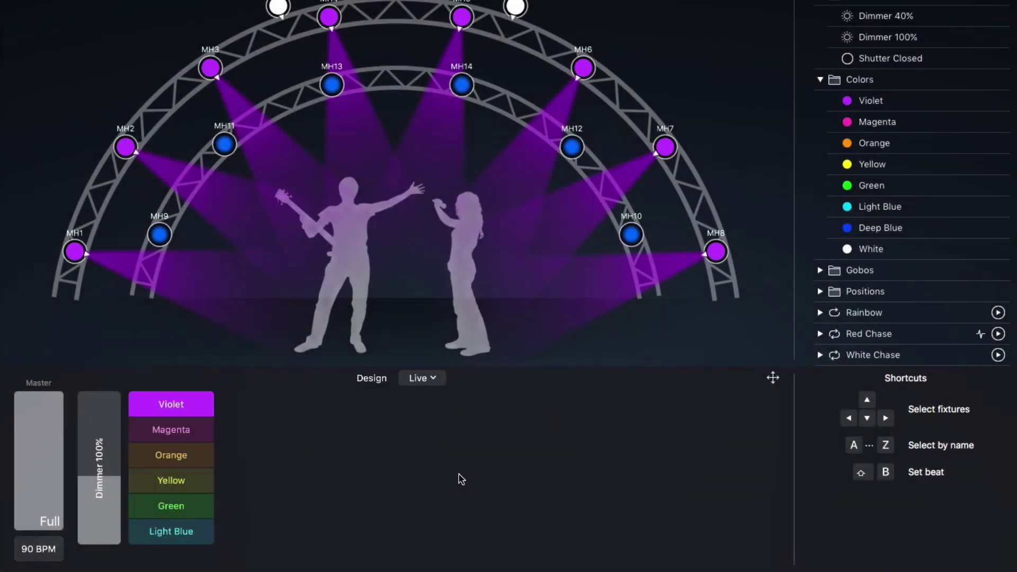
# Add the White preset as a horizontal fader beside the Violet button and blend it over the violet beams at 60%
pyautogui.moveTo(900, 249)
pyautogui.moveTo(900, 249); pyautogui.dragTo(290, 406)
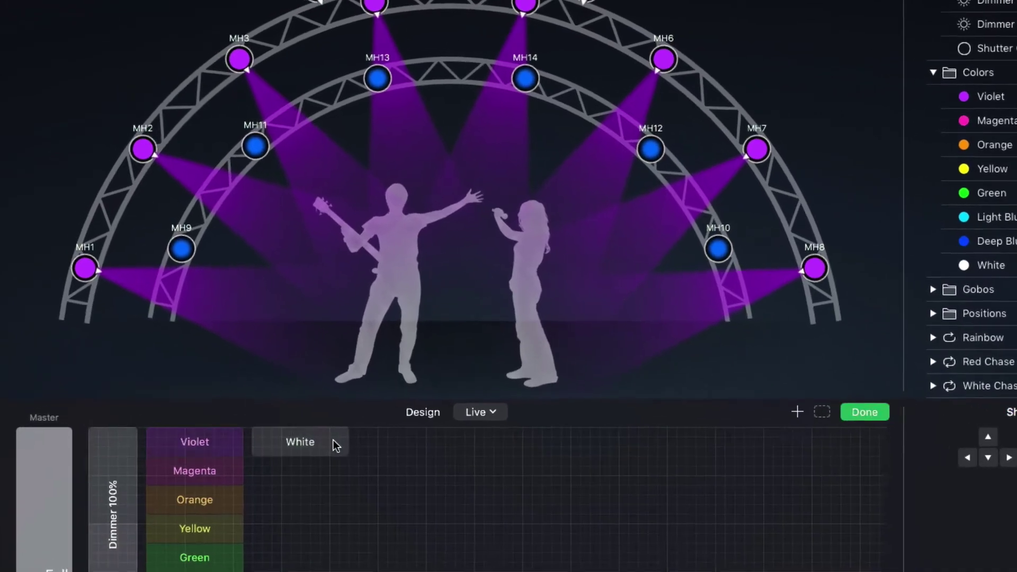
pyautogui.click(264, 405)
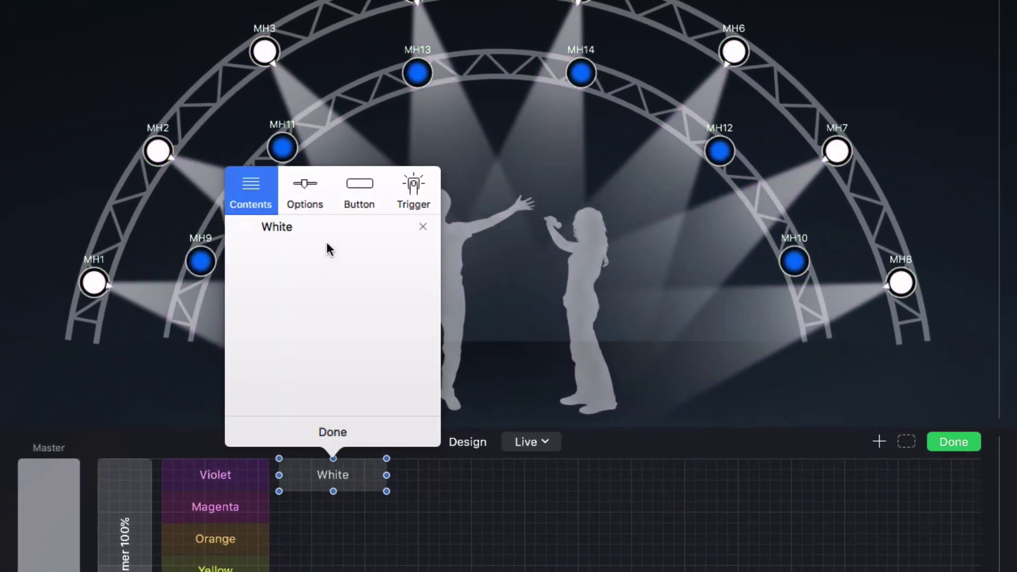
pyautogui.click(365, 204)
pyautogui.click(347, 292)
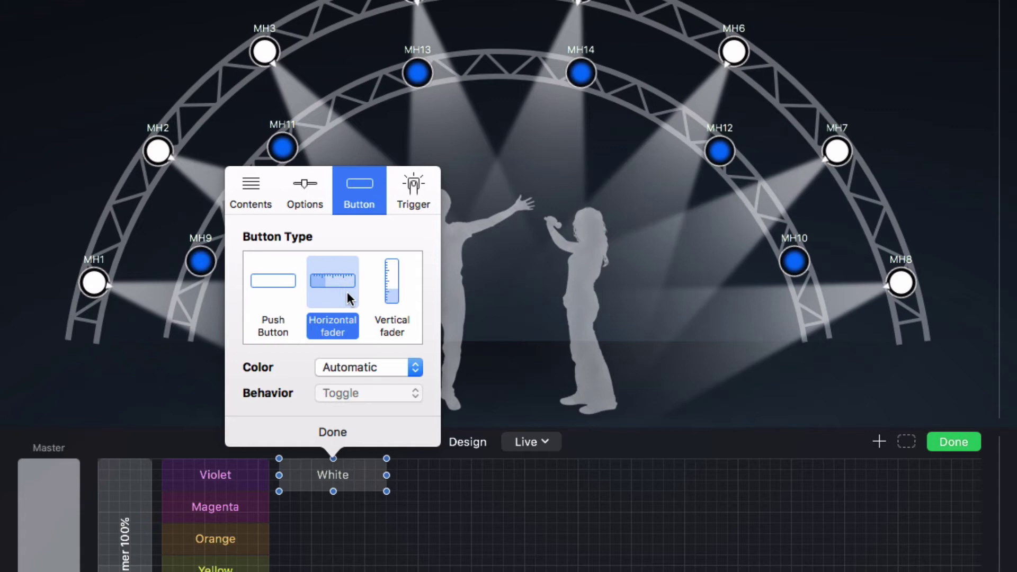
pyautogui.click(363, 427)
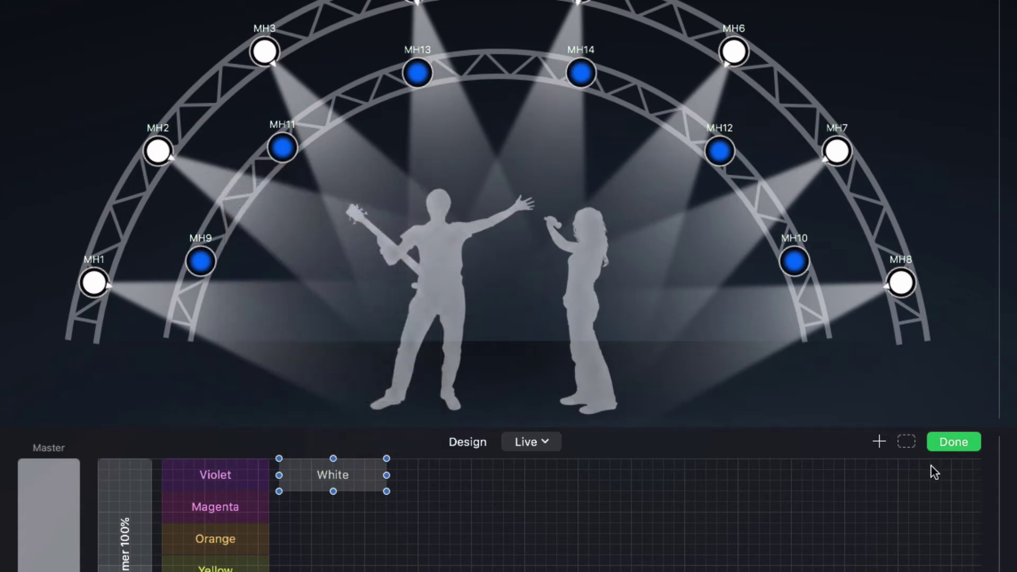
pyautogui.click(966, 444)
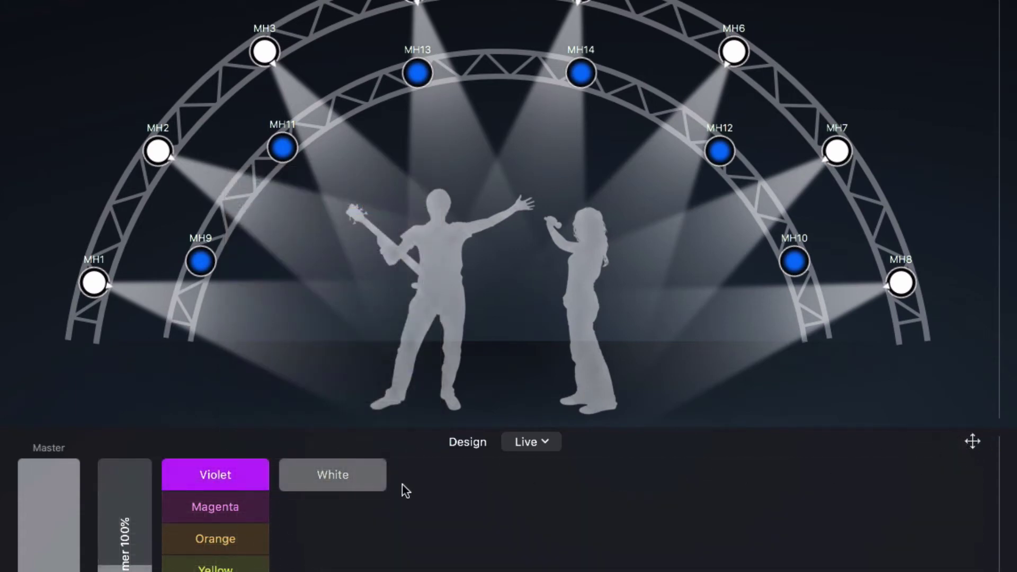
pyautogui.moveTo(365, 477); pyautogui.dragTo(388, 479)
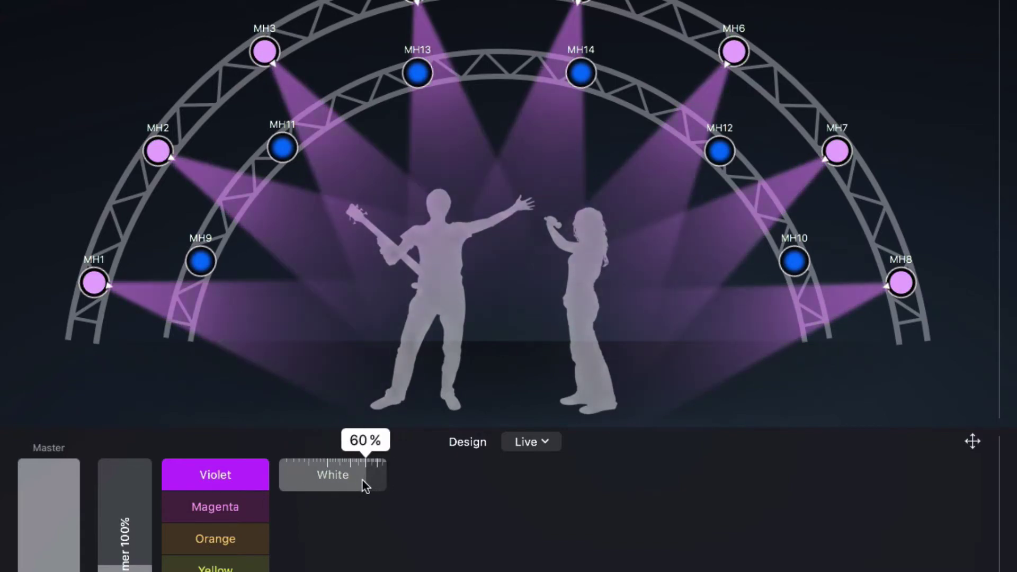
# Pull the White fader back to just under half and switch the beams from Violet to Orange
pyautogui.moveTo(361, 479); pyautogui.dragTo(326, 478)
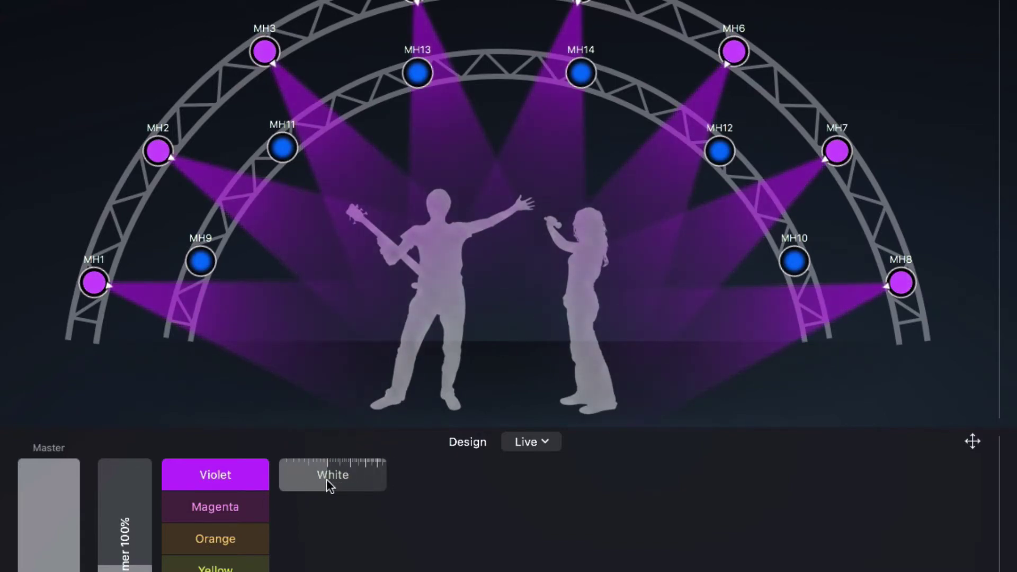
pyautogui.click(255, 546)
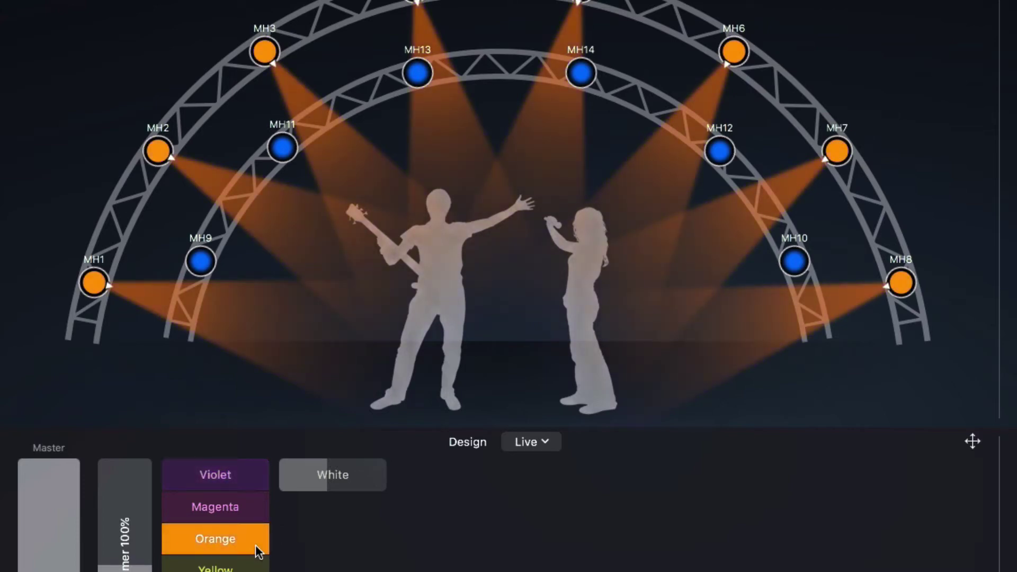
pyautogui.moveTo(328, 480)
pyautogui.mouseDown()
pyautogui.moveTo(379, 477)
pyautogui.moveTo(325, 483)
pyautogui.mouseUp()
# Raise the White fader's priority to 6 in its cue options
pyautogui.rightClick(345, 481)
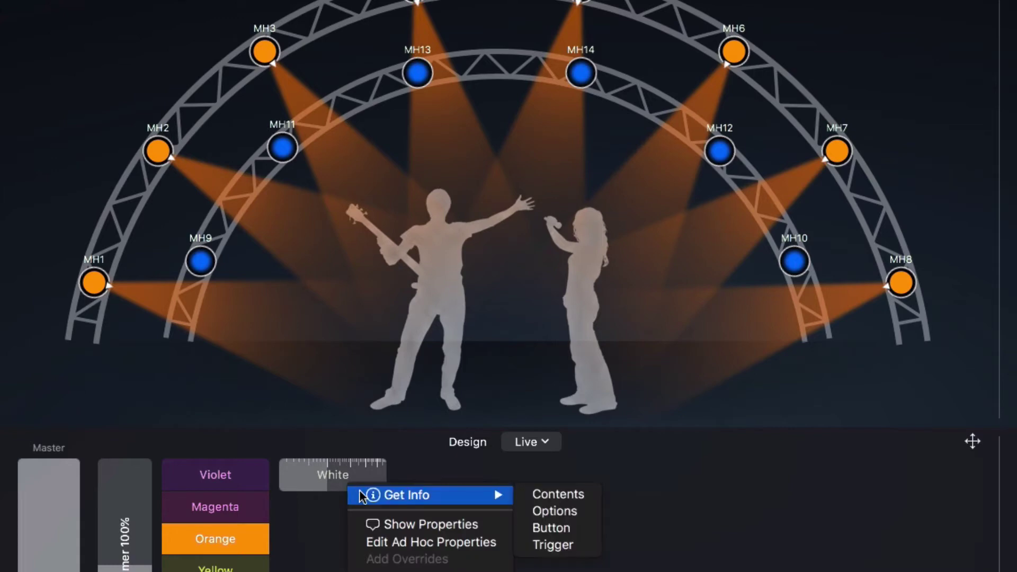
pyautogui.click(359, 490)
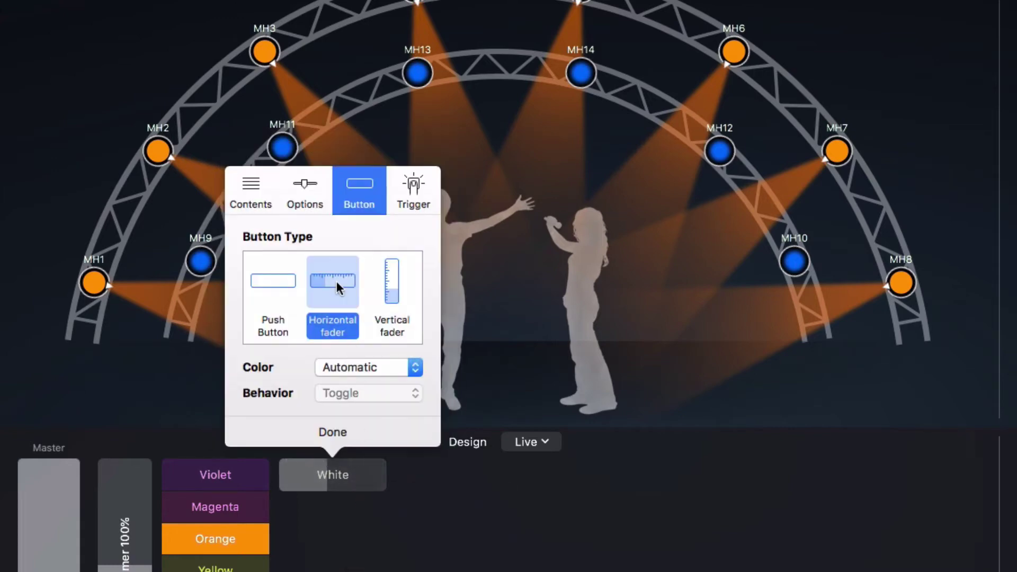
pyautogui.click(325, 208)
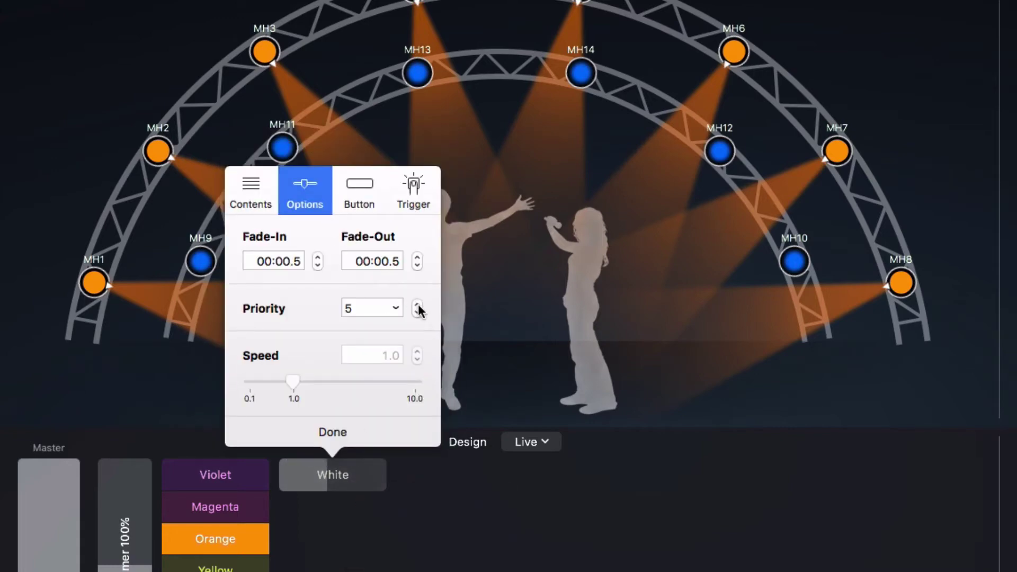
pyautogui.click(374, 433)
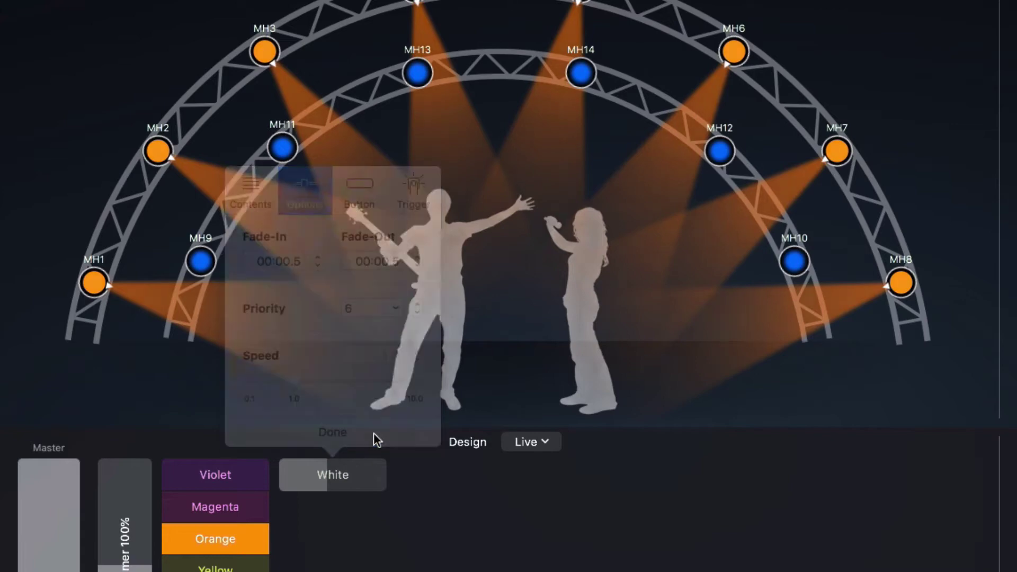
# Test the White fader by raising it to full over Yellow, switching to Light Blue, and fading White back out
pyautogui.moveTo(349, 477)
pyautogui.mouseDown()
pyautogui.moveTo(358, 478)
pyautogui.moveTo(344, 463)
pyautogui.mouseUp()
pyautogui.click(258, 563)
pyautogui.moveTo(345, 385); pyautogui.dragTo(427, 387)
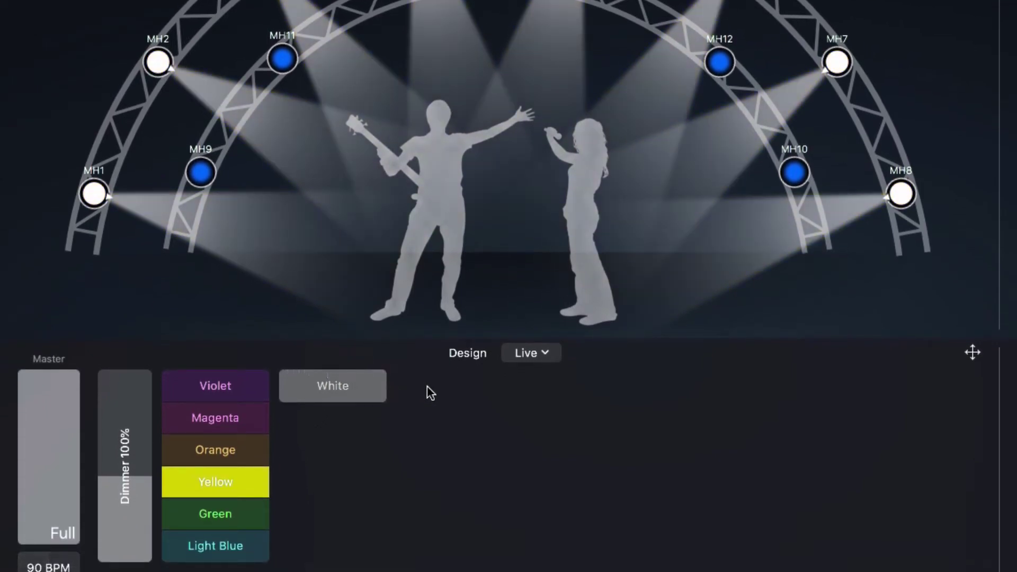
pyautogui.click(254, 548)
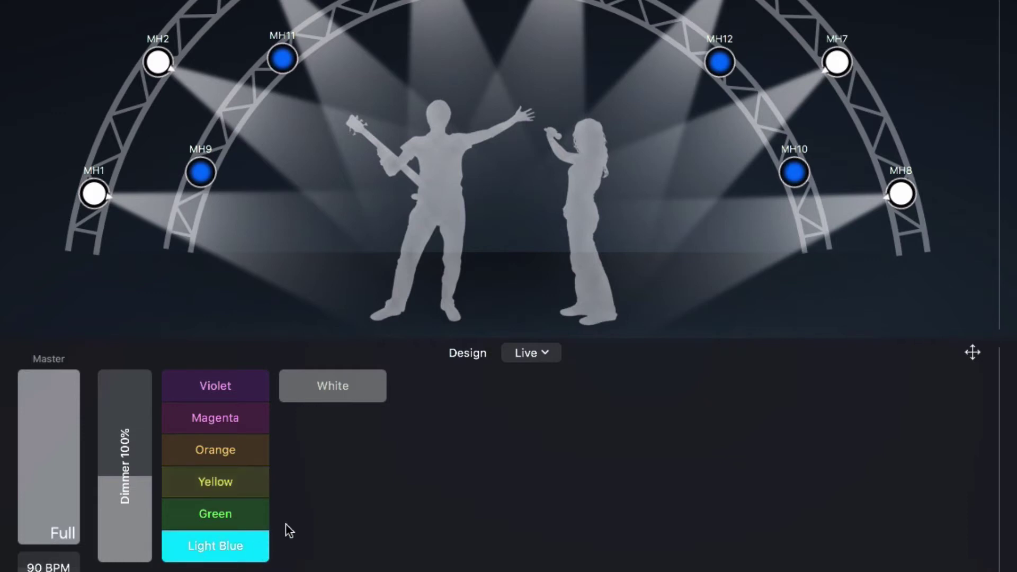
pyautogui.click(374, 392)
pyautogui.moveTo(374, 390); pyautogui.dragTo(275, 392)
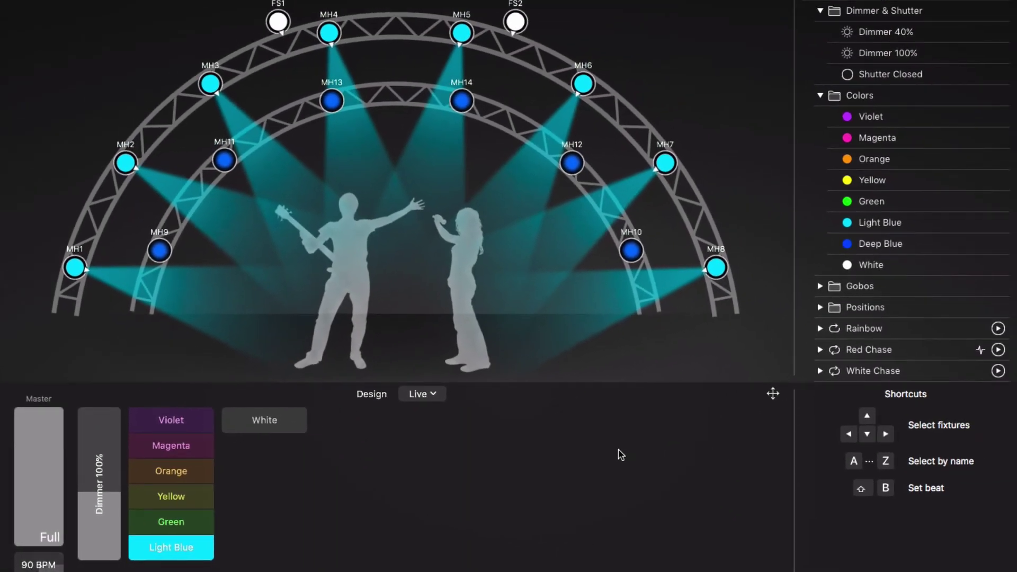
# Create one button beneath the White fader from the Outer Arc's Dimmer 100% and White presets combined
pyautogui.click(935, 53)
pyautogui.click(919, 266)
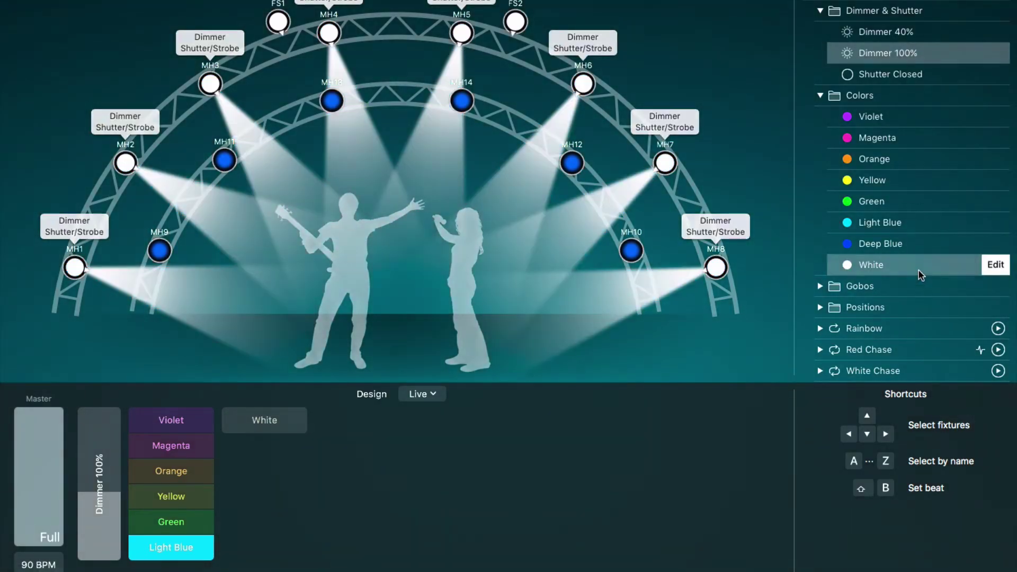
pyautogui.moveTo(922, 275); pyautogui.dragTo(289, 470)
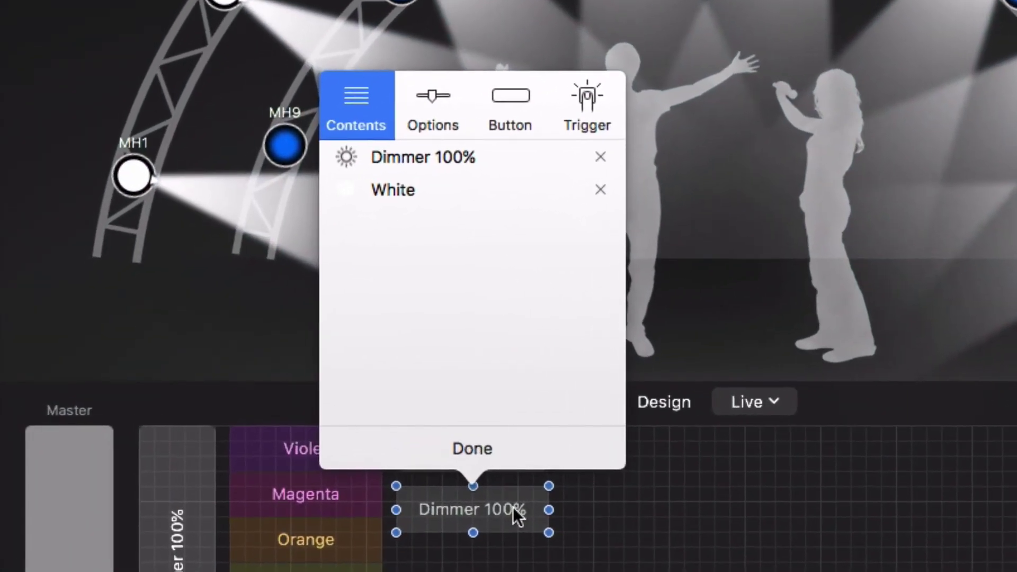
# Set the combined Dimmer 100% and White button's fade-in to 00:00.0 and its behavior to Flash
pyautogui.click(446, 129)
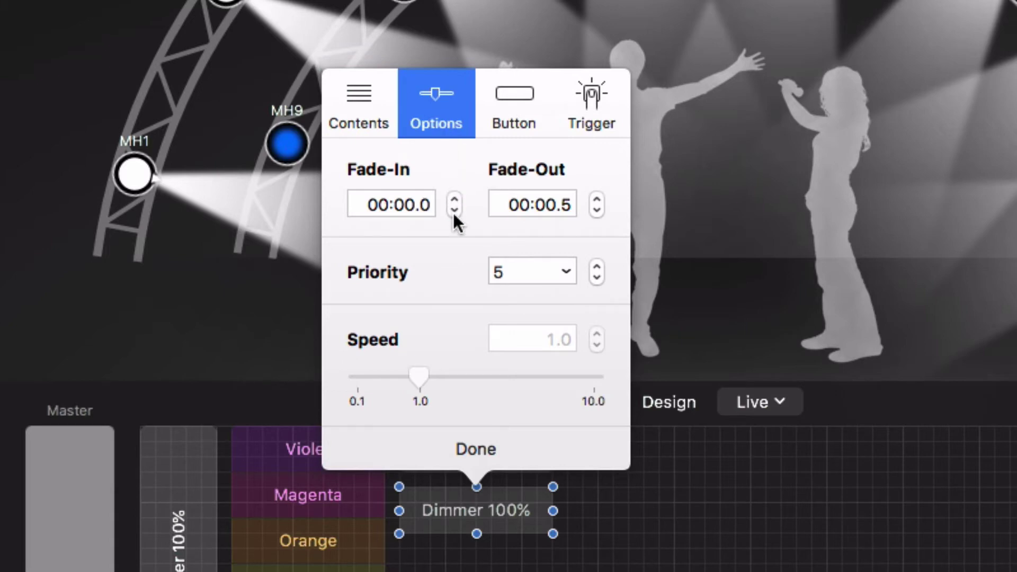
pyautogui.click(529, 99)
pyautogui.click(546, 393)
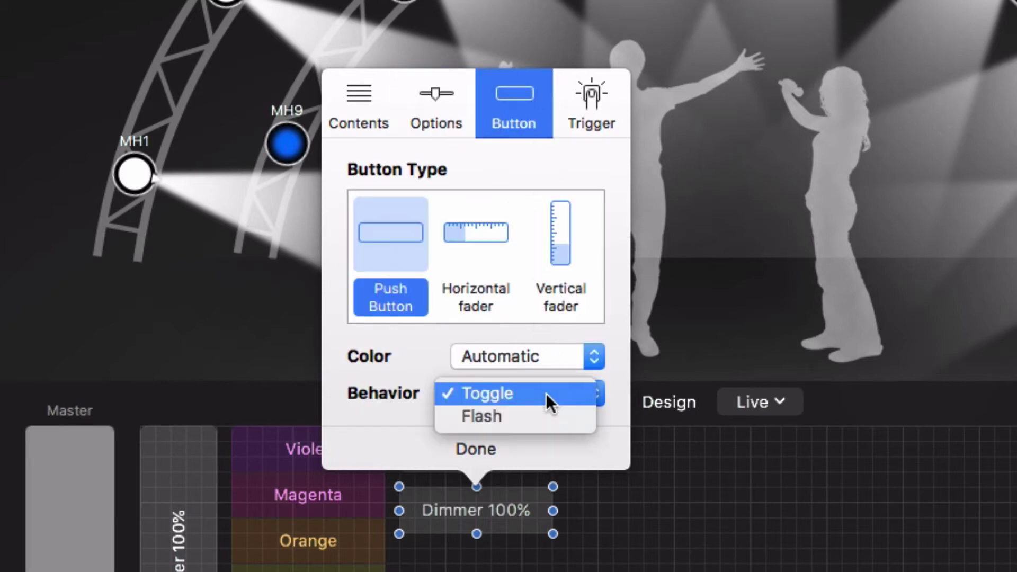
pyautogui.click(542, 418)
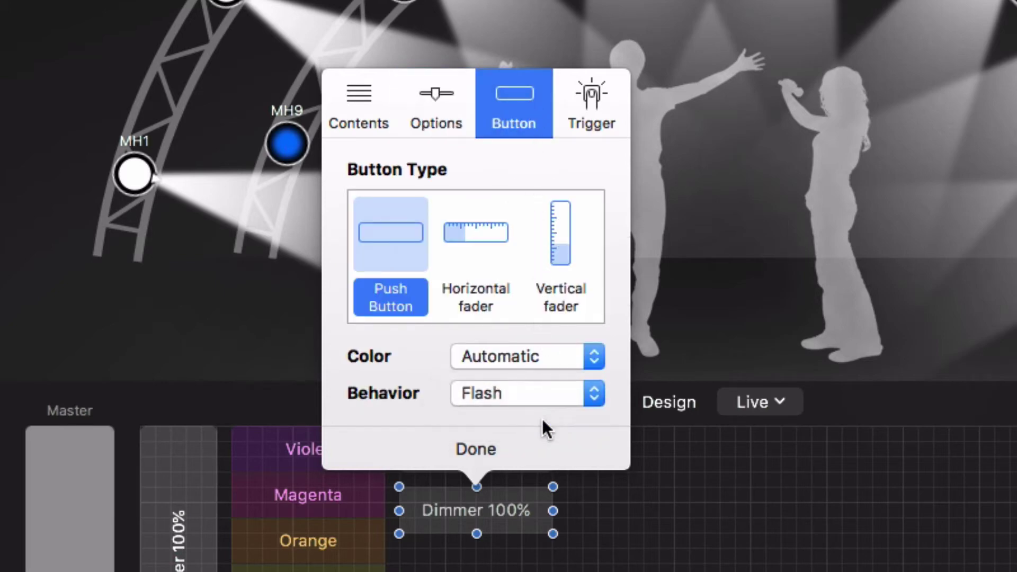
pyautogui.click(530, 448)
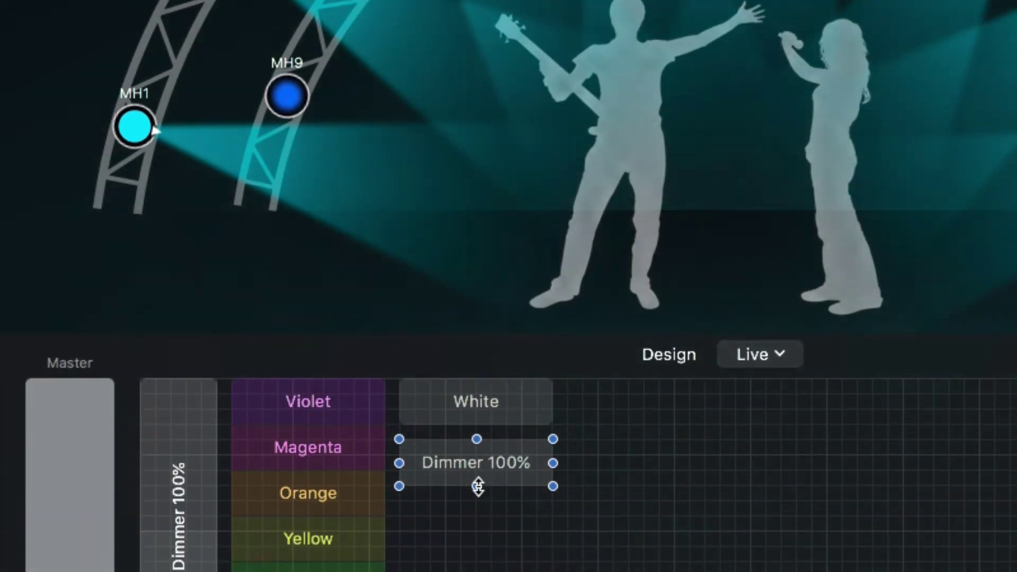
# Make the new Dimmer 100% button taller, rename it Flash, and finish editing the layout
pyautogui.moveTo(476, 512); pyautogui.dragTo(477, 543)
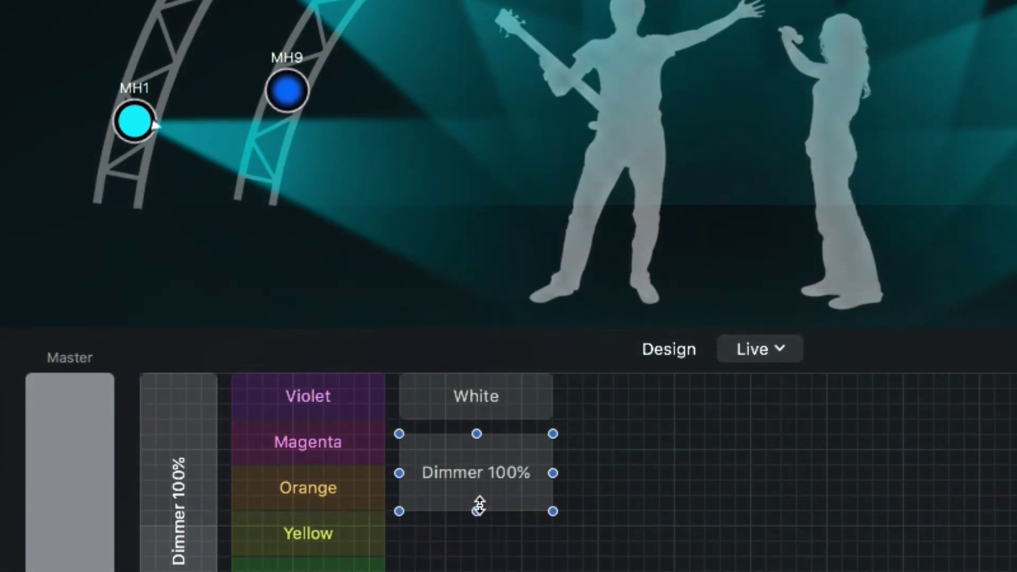
pyautogui.doubleClick(484, 476)
pyautogui.write('Flash')
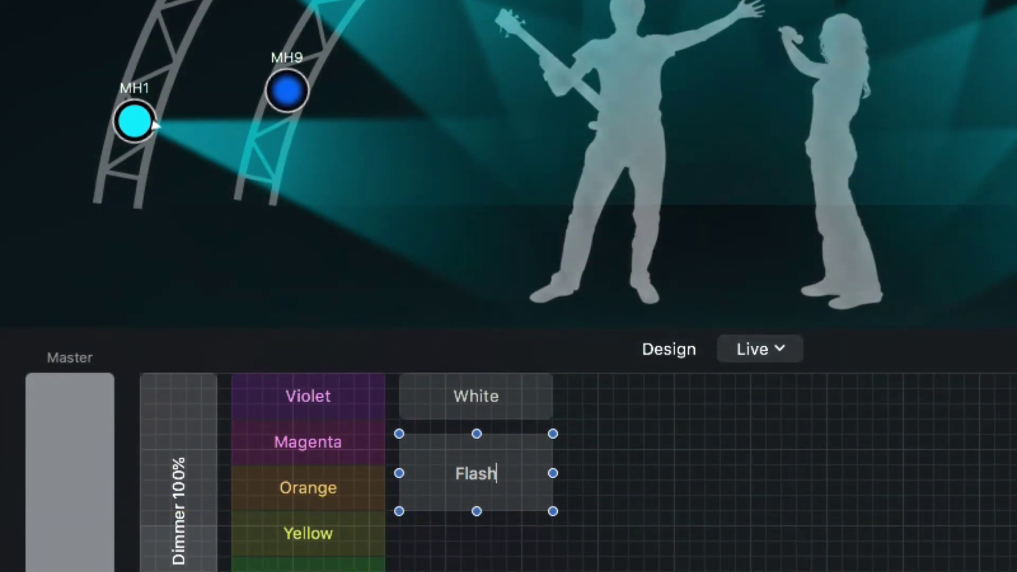
pyautogui.press('Return')
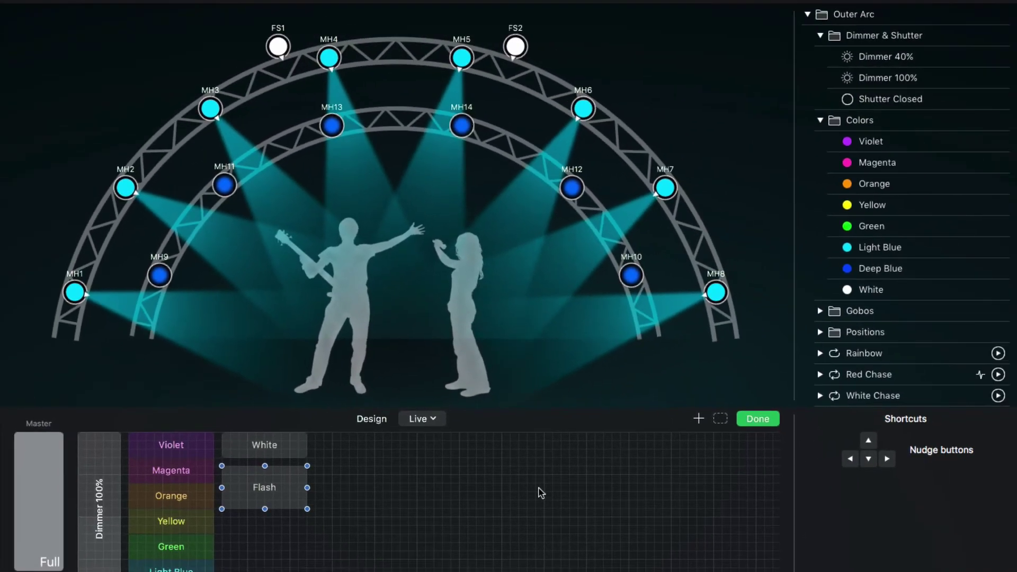
pyautogui.click(750, 423)
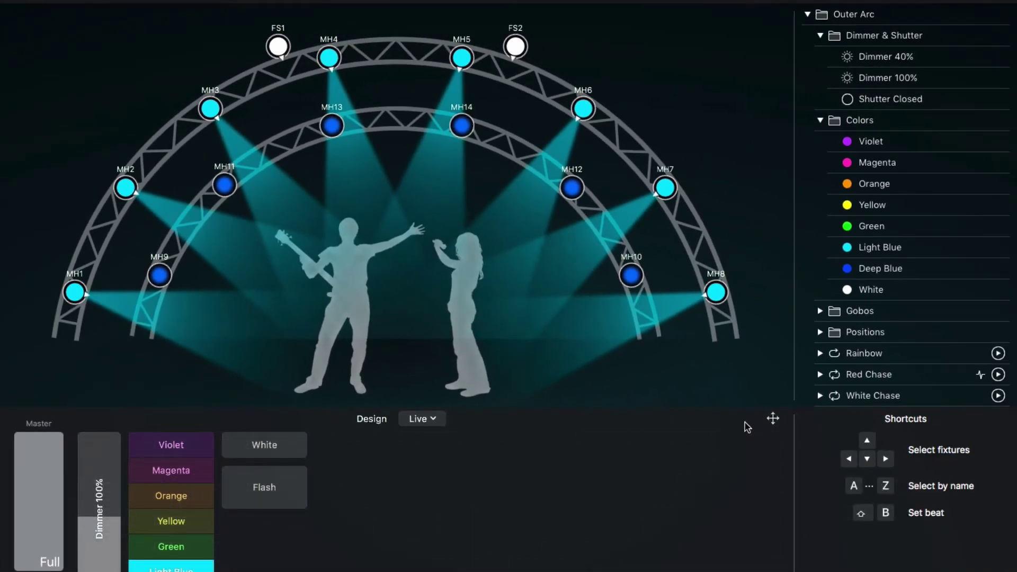
# Test the Flash button over the Light Blue beams and again after switching the color to Orange
pyautogui.click(275, 507)
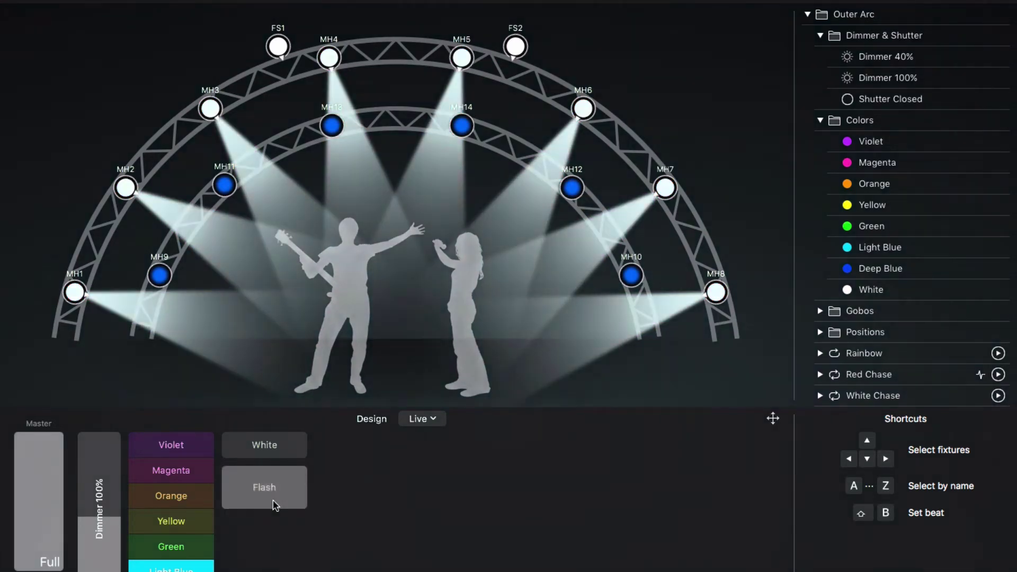
pyautogui.click(275, 505)
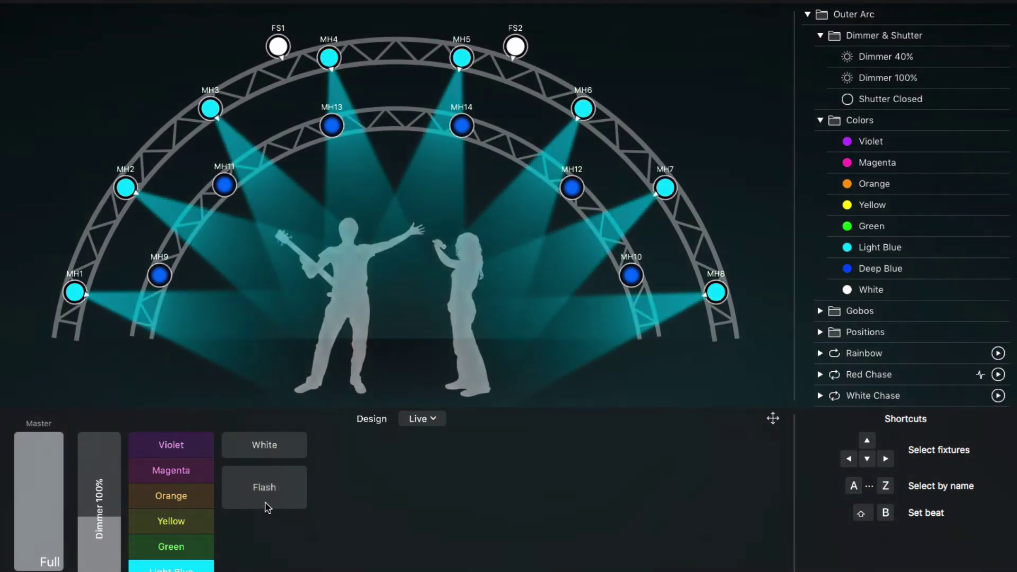
pyautogui.click(209, 503)
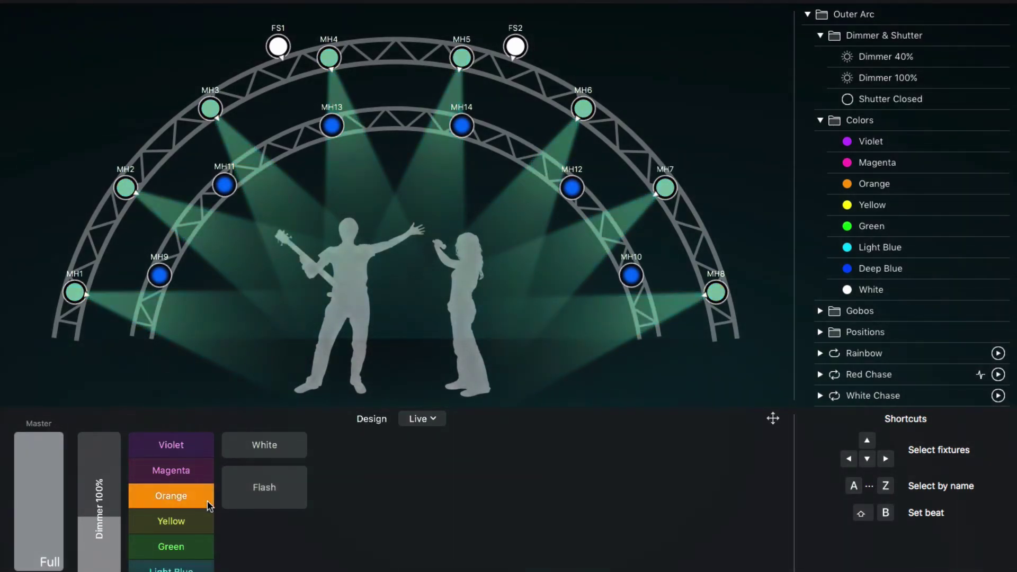
pyautogui.click(275, 507)
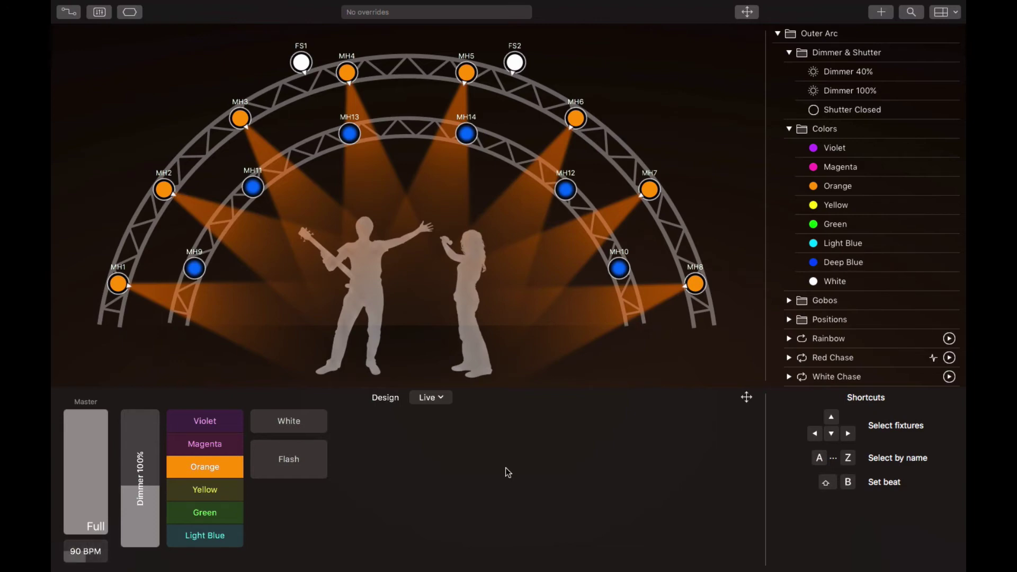
# Add a Shutter Closed button beneath Flash, shortening its fade-in and raising its priority
pyautogui.click(922, 113)
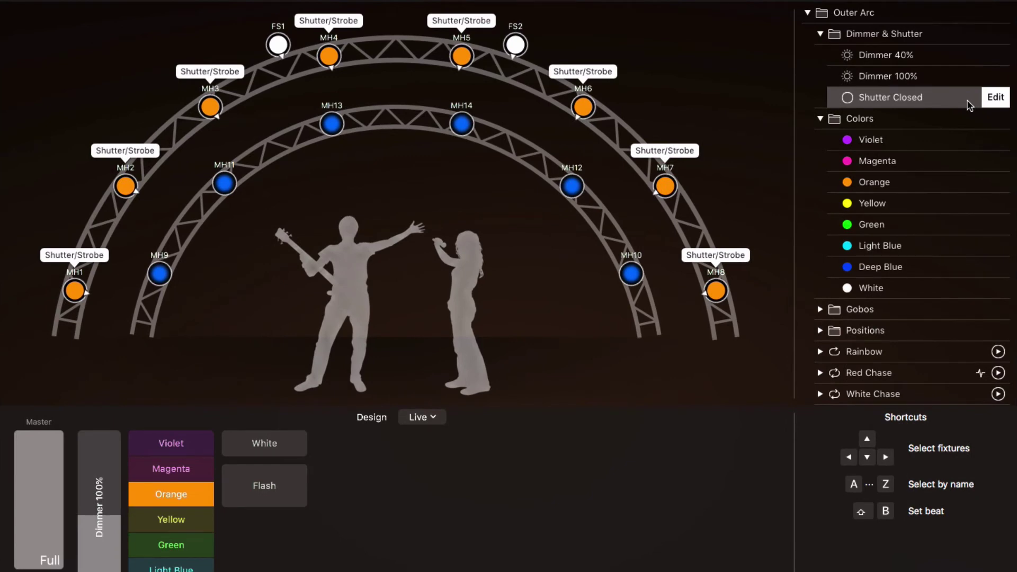
pyautogui.moveTo(956, 106); pyautogui.dragTo(320, 542)
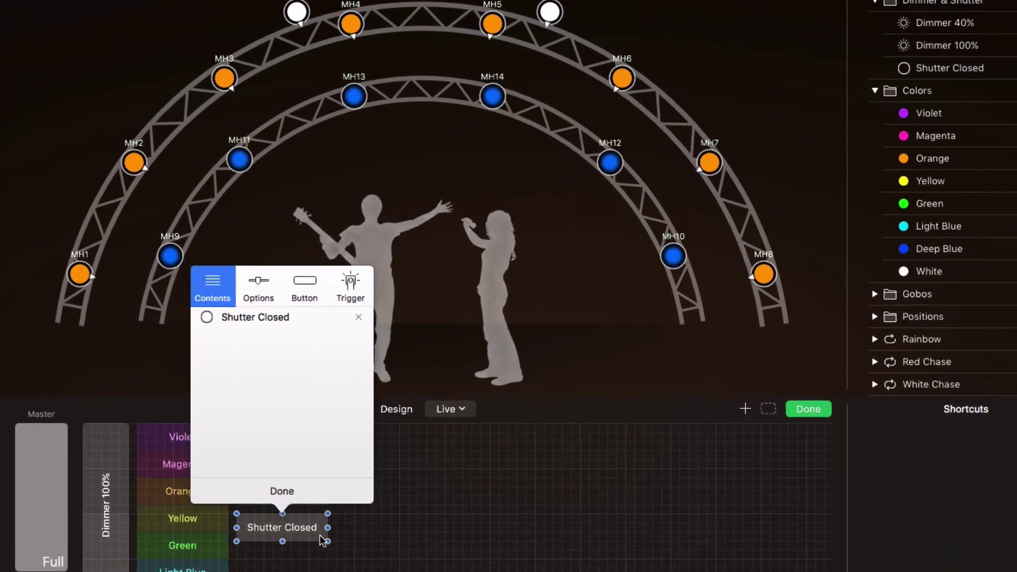
pyautogui.click(268, 294)
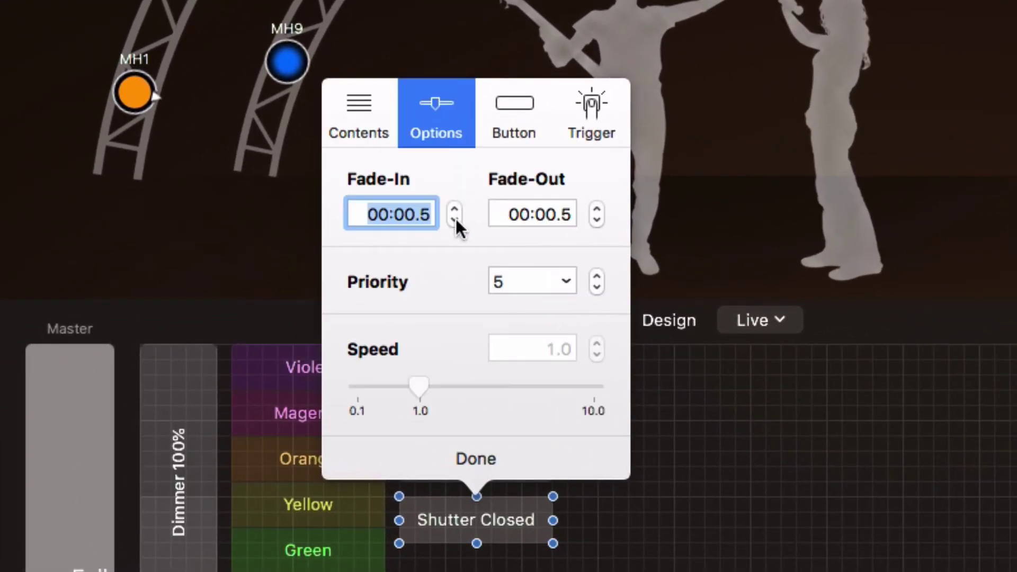
pyautogui.click(453, 219)
pyautogui.click(596, 274)
pyautogui.click(595, 275)
pyautogui.click(596, 274)
pyautogui.click(596, 275)
pyautogui.click(548, 453)
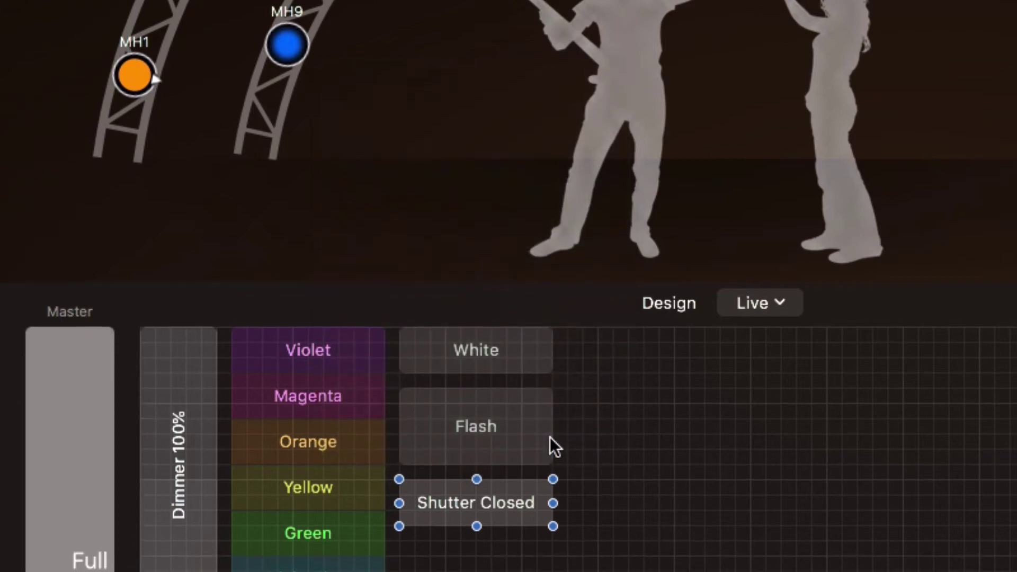
# Make the Shutter Closed button taller, rename it Blackout, and finish editing the layout
pyautogui.moveTo(477, 489); pyautogui.dragTo(476, 519)
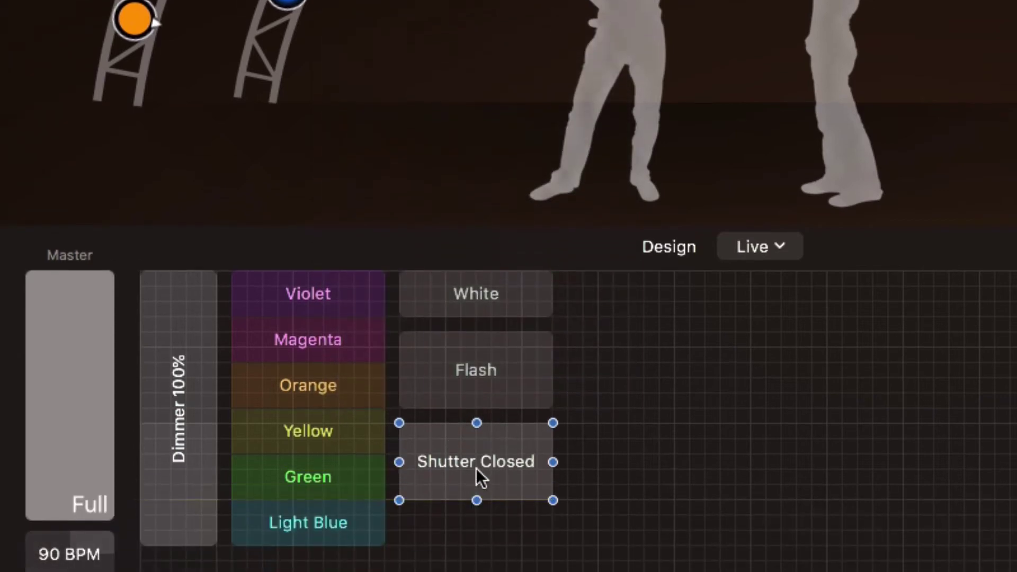
pyautogui.doubleClick(478, 466)
pyautogui.write('Blackout')
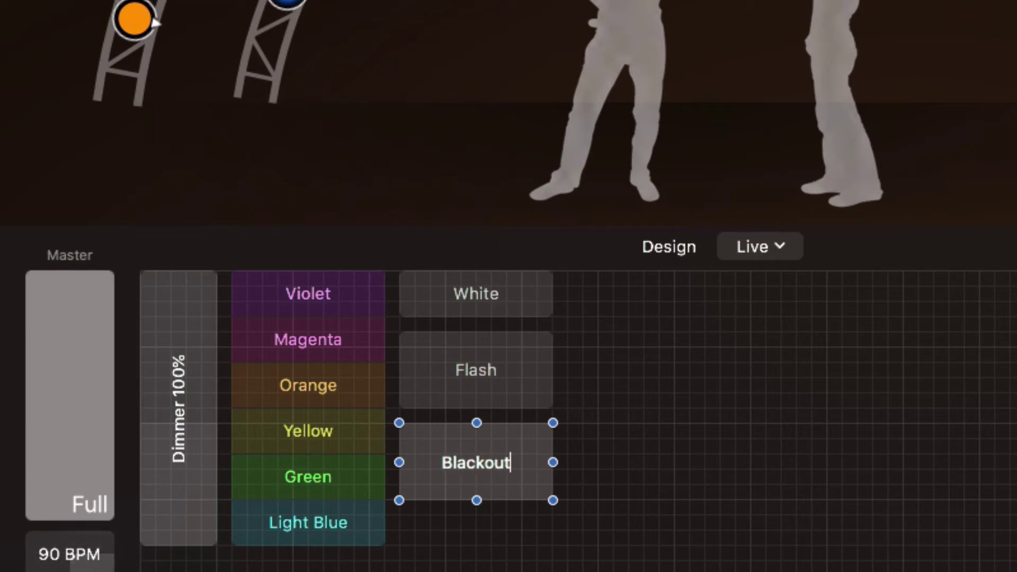
pyautogui.press('Return')
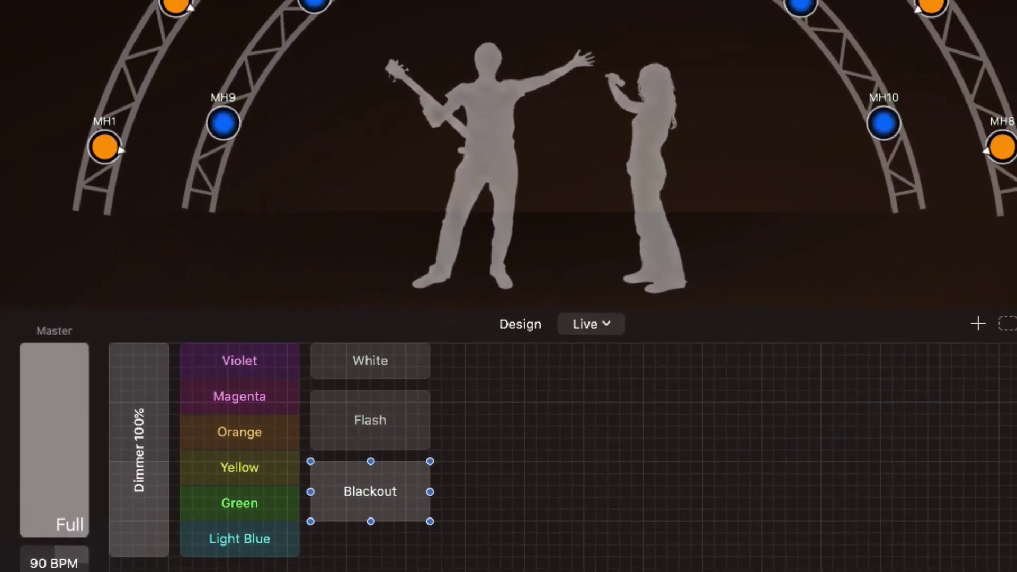
pyautogui.click(750, 411)
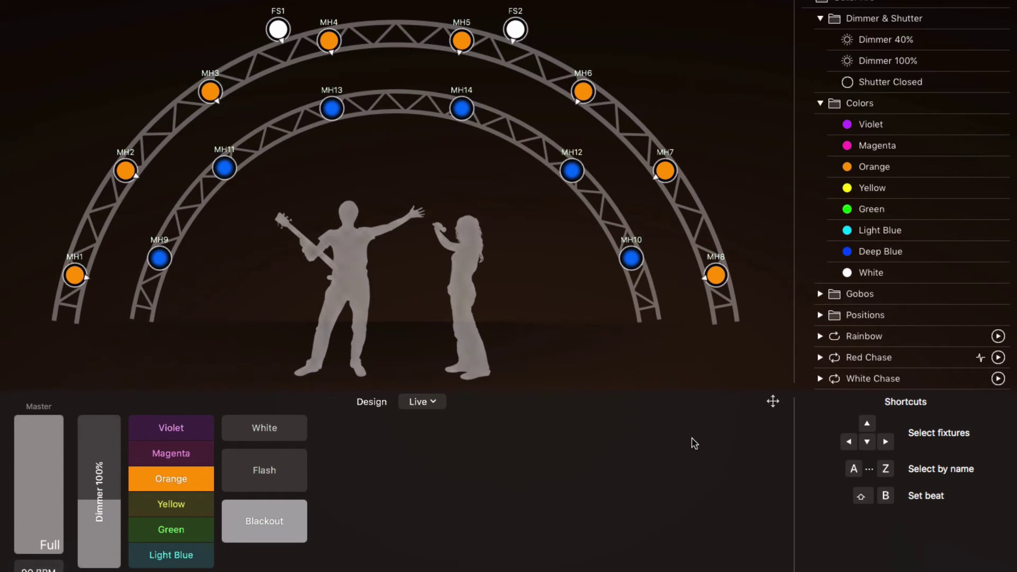
# Test the Blackout button by toggling it while changing the color to Yellow and Magenta, leaving it off on Magenta
pyautogui.click(279, 536)
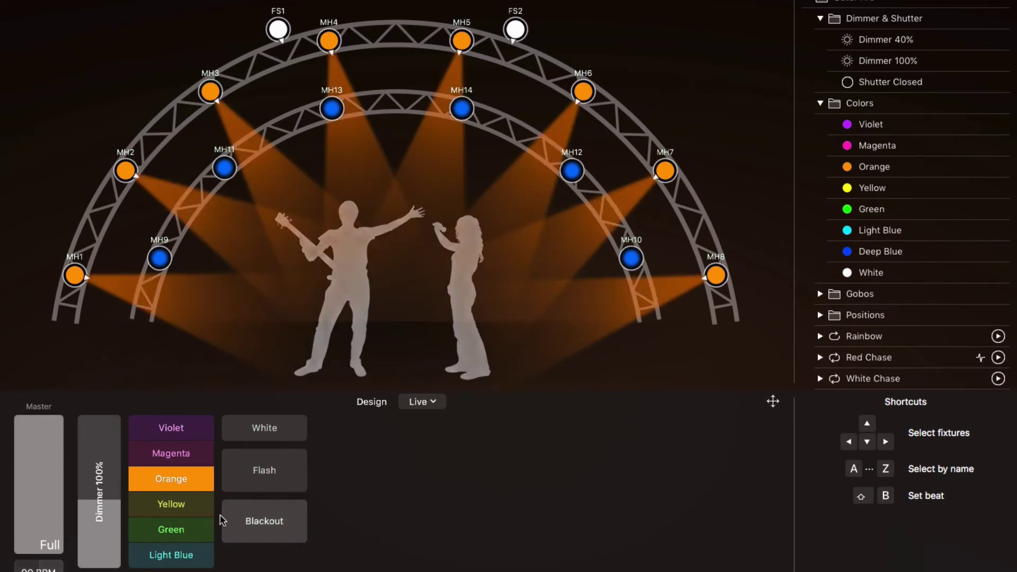
pyautogui.click(193, 507)
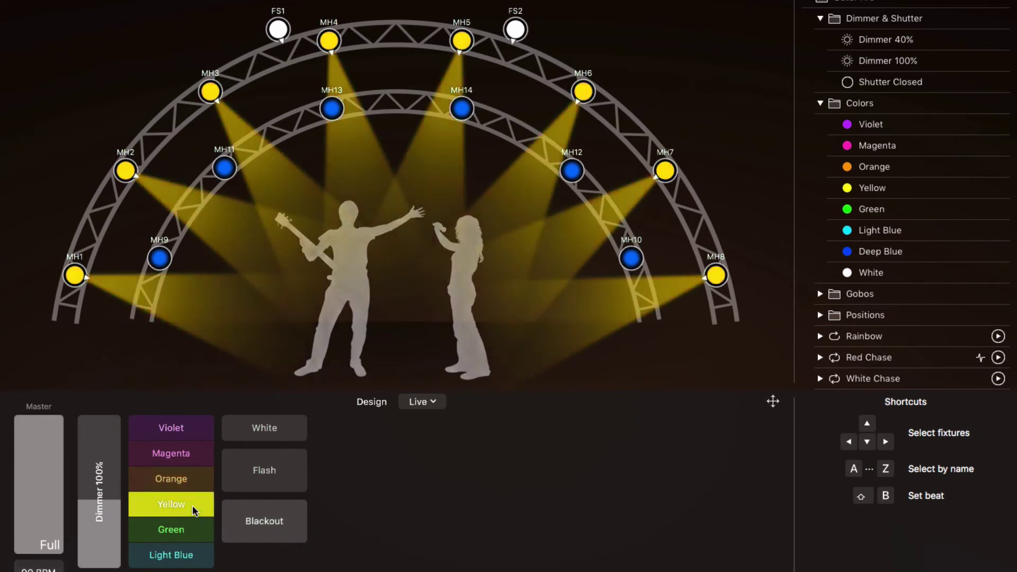
pyautogui.click(265, 540)
pyautogui.click(204, 459)
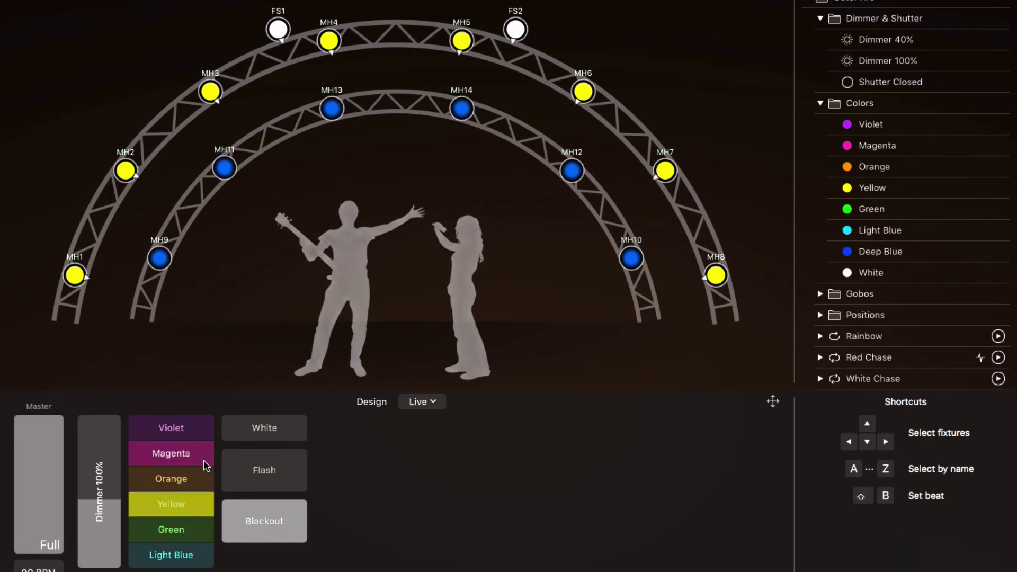
pyautogui.click(256, 541)
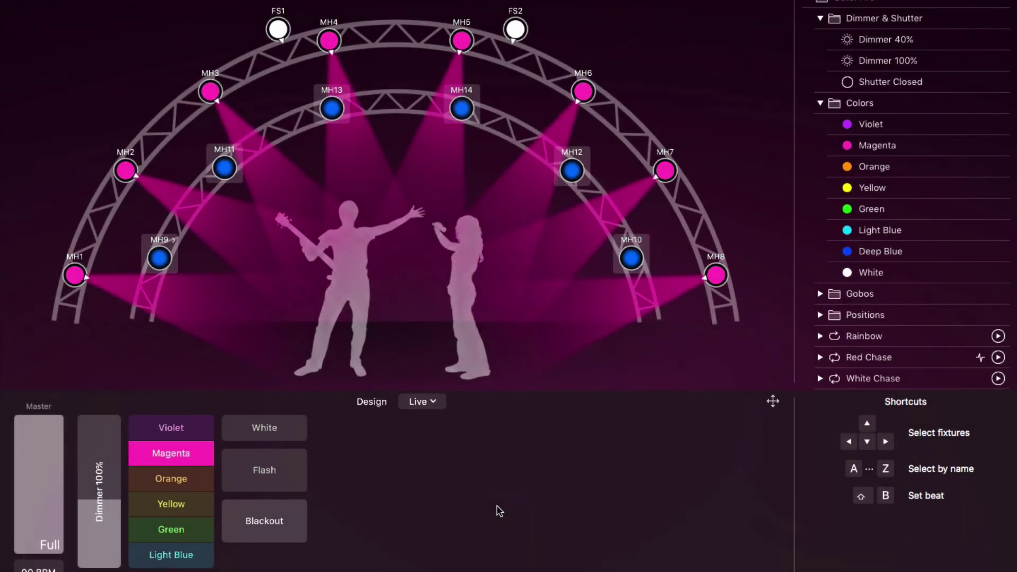
# Assign Option+B as the keyboard trigger of the Blackout button and test the shortcut, leaving the blackout off
pyautogui.rightClick(295, 519)
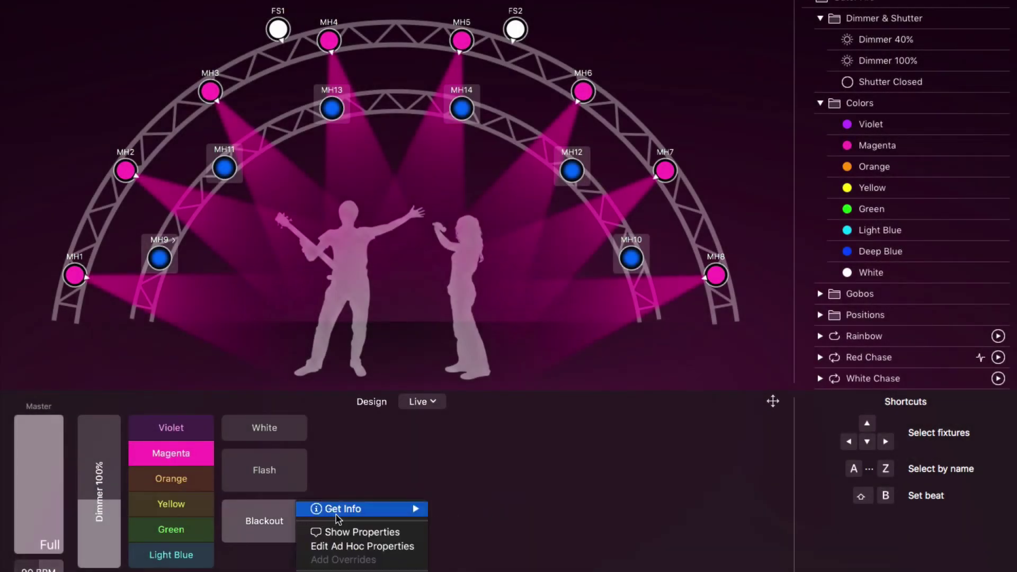
pyautogui.click(362, 532)
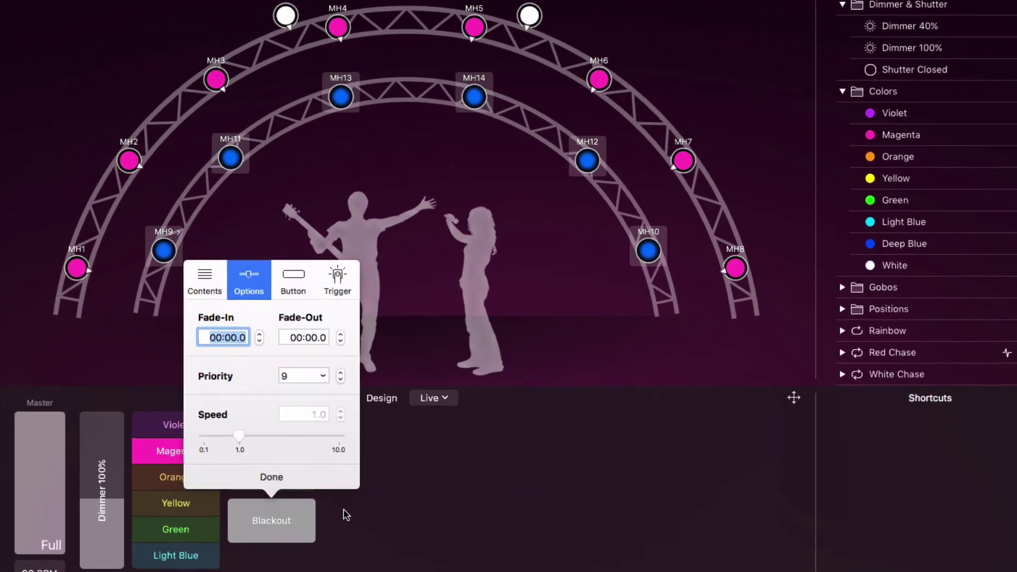
pyautogui.click(405, 246)
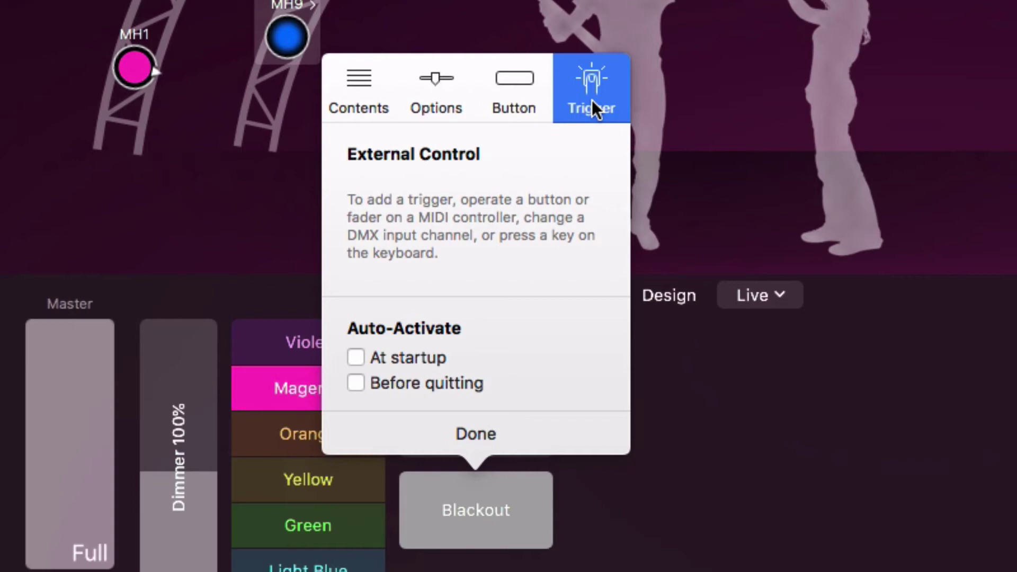
pyautogui.hotkey('alt', 'b')
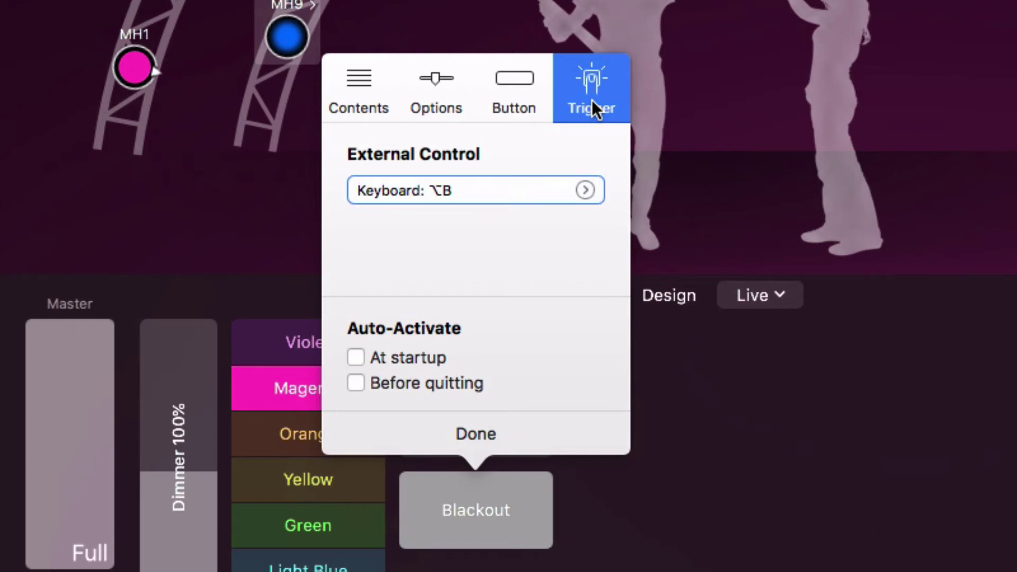
pyautogui.click(527, 436)
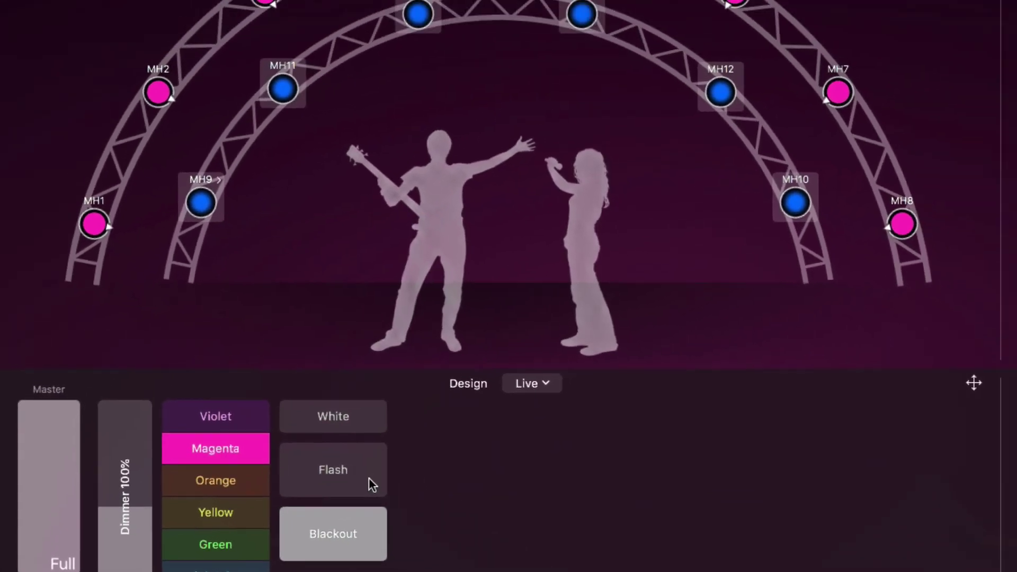
pyautogui.hotkey('alt', 'b')
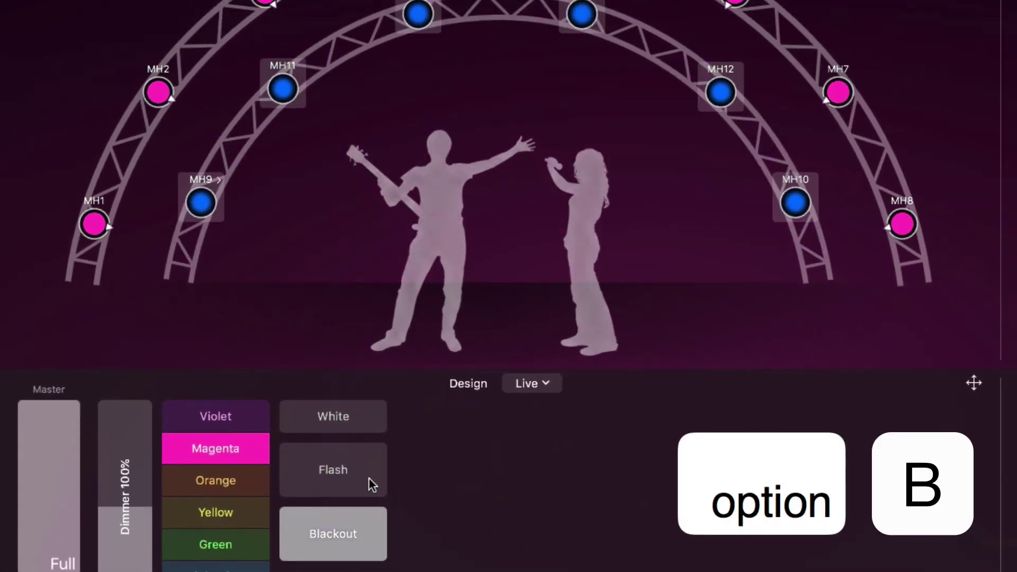
pyautogui.hotkey('alt', 'b')
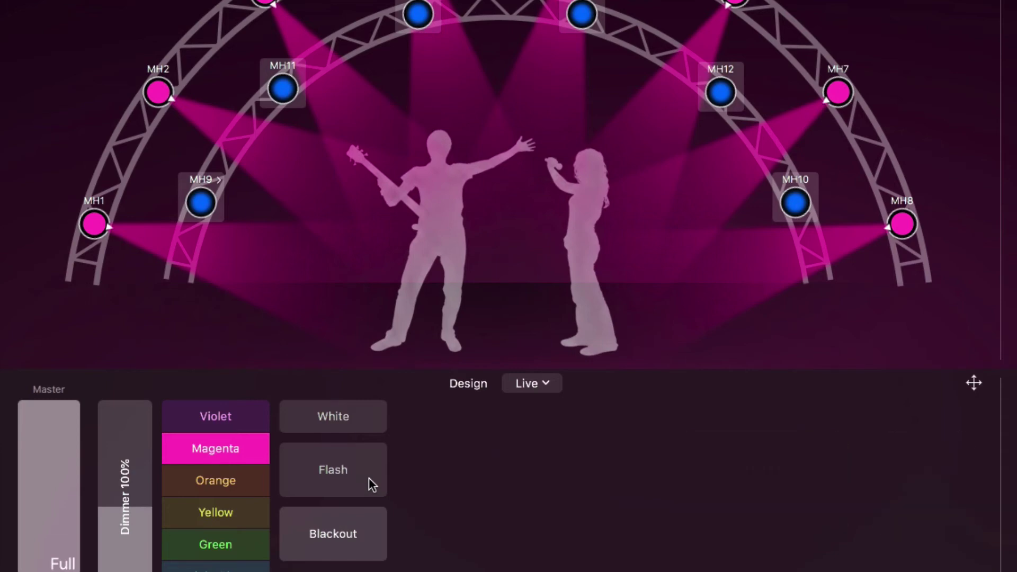
# Assign MIDI Note A#4 from the pad controller as the external trigger of the Violet button
pyautogui.rightClick(253, 412)
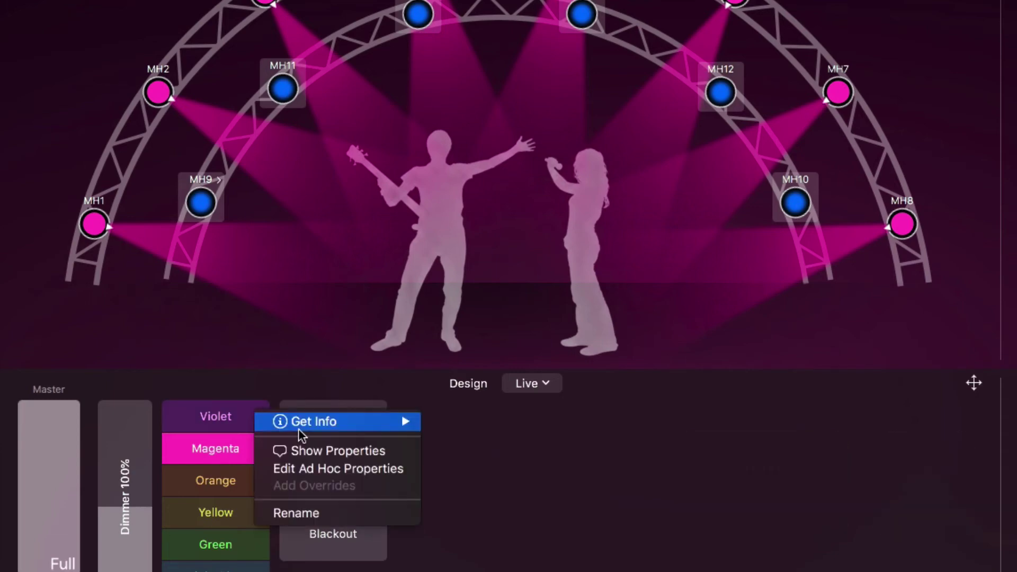
pyautogui.press('Escape')
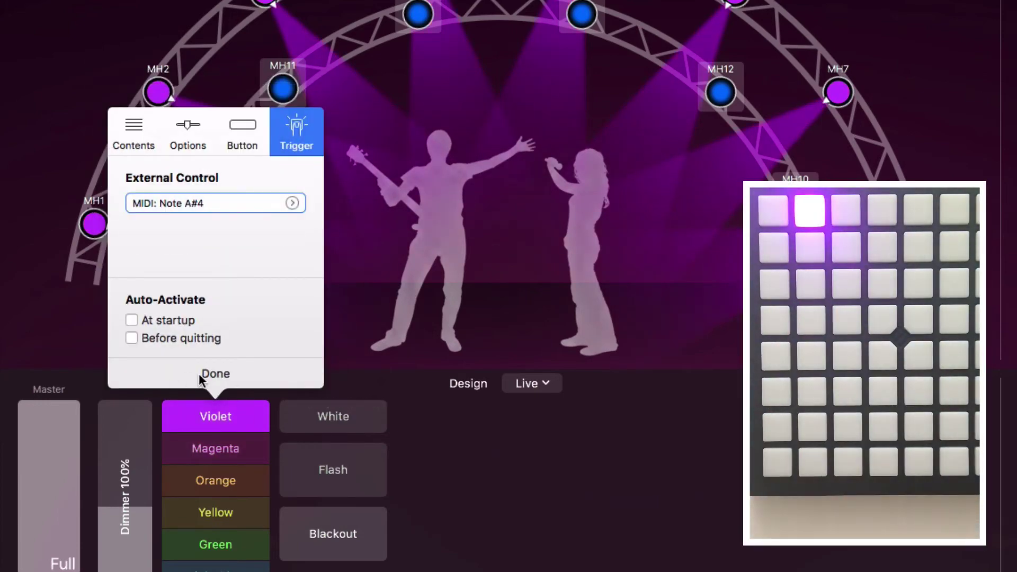
pyautogui.click(198, 374)
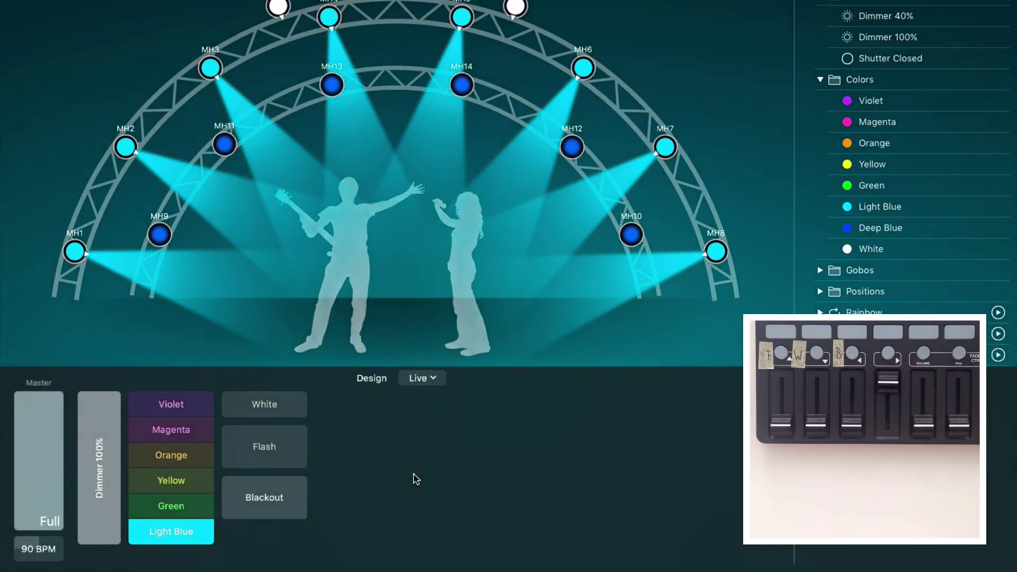
# Inspect the external MIDI trigger settings of the Dimmer 100% fader and the Light Blue button
pyautogui.rightClick(104, 418)
pyautogui.click(267, 461)
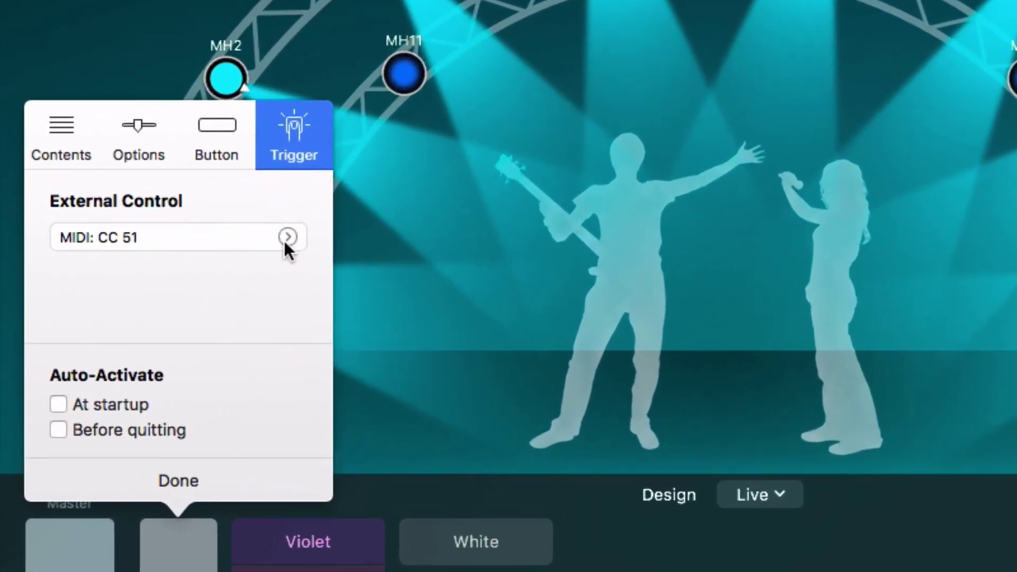
pyautogui.click(287, 238)
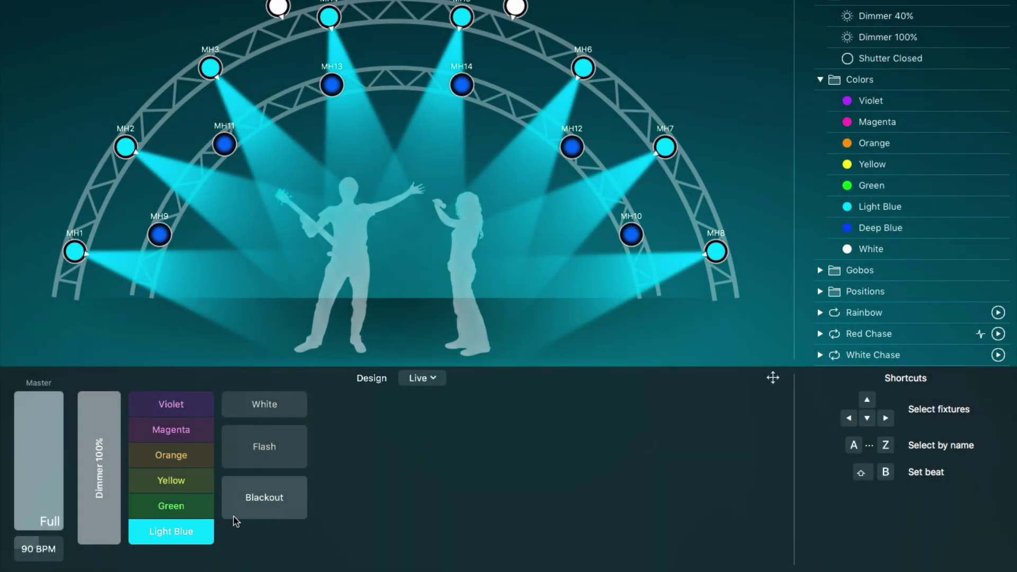
pyautogui.rightClick(199, 528)
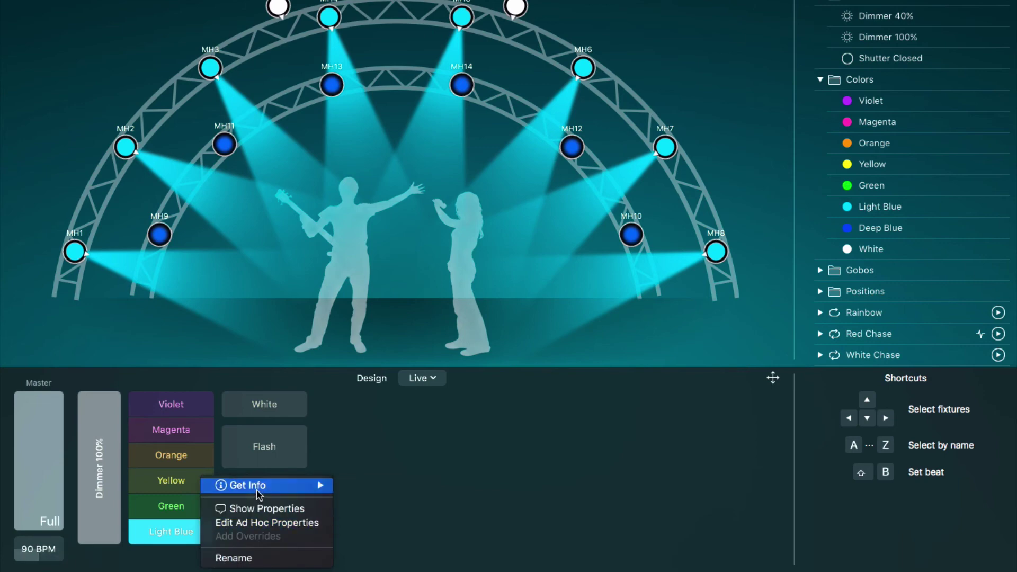
pyautogui.click(239, 420)
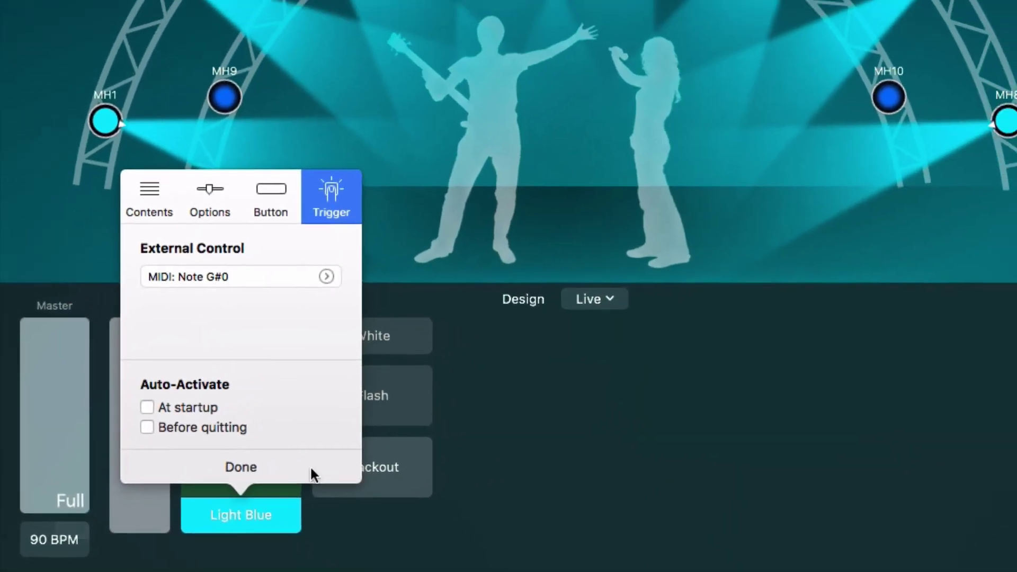
pyautogui.click(395, 437)
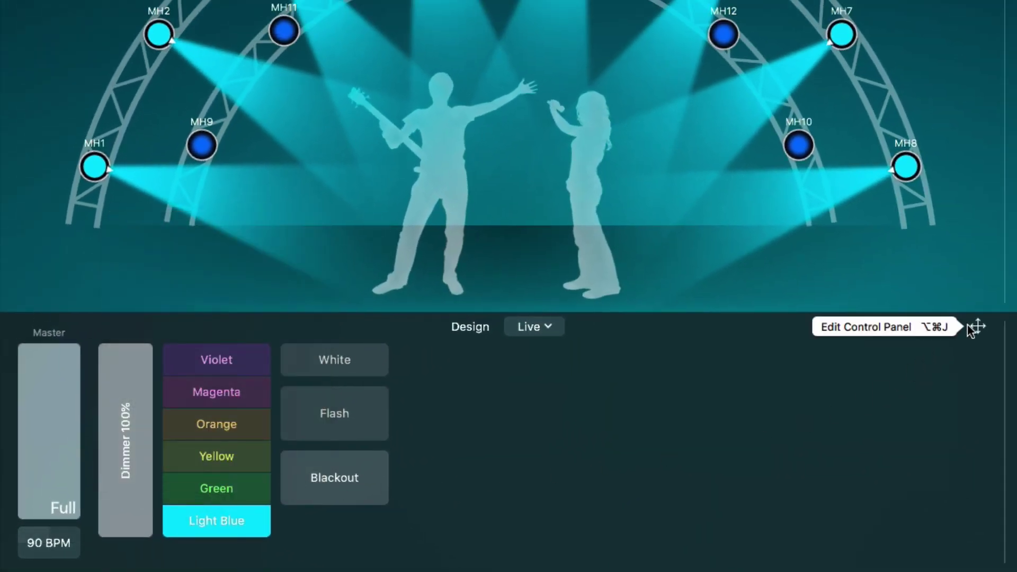
# Set the fade-in and fade-out of all six color buttons to 00:00.0 together and finish editing the layout
pyautogui.click(975, 327)
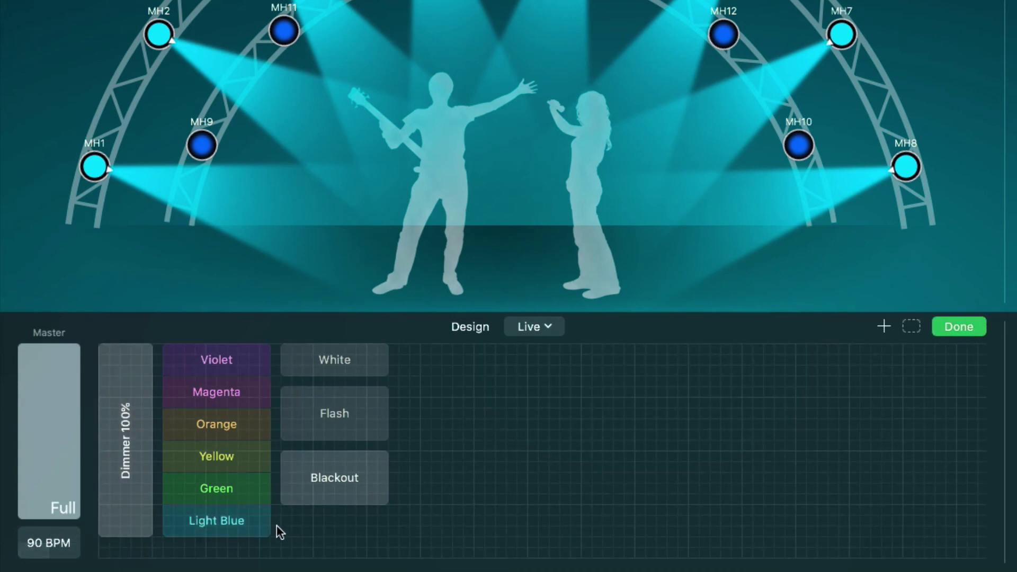
pyautogui.moveTo(279, 531); pyautogui.dragTo(231, 359)
pyautogui.rightClick(248, 365)
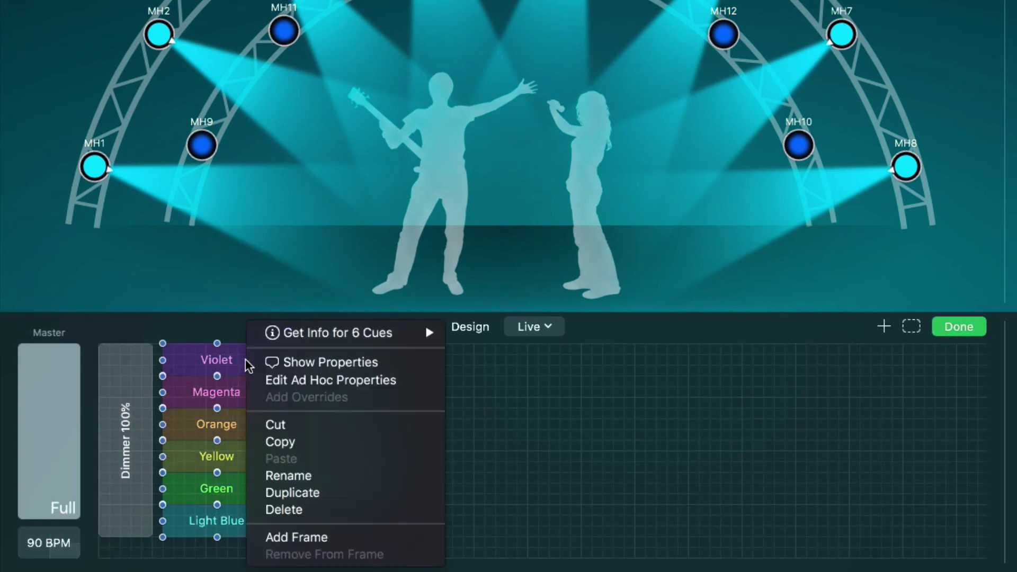
pyautogui.click(304, 332)
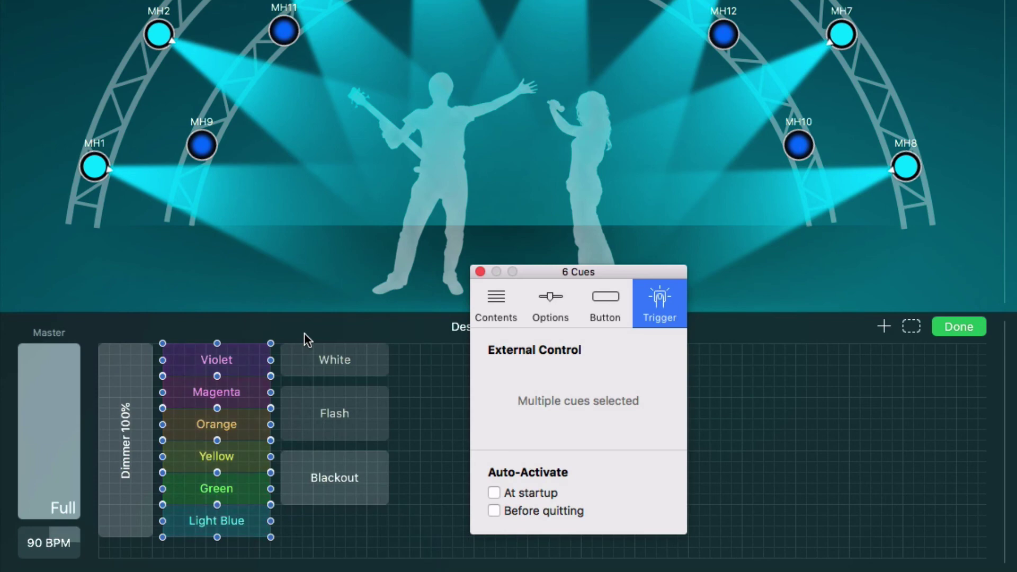
pyautogui.click(554, 318)
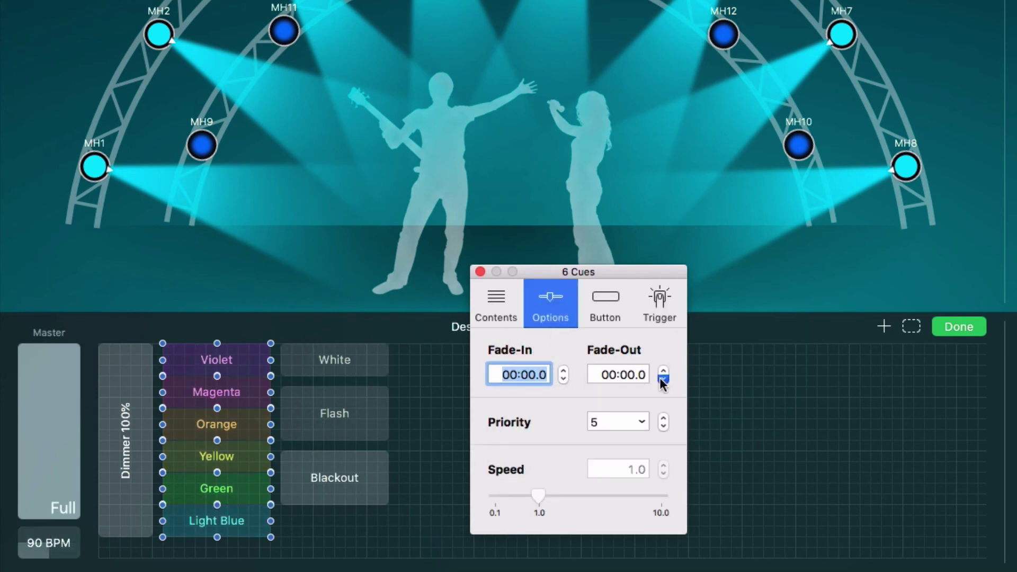
pyautogui.click(958, 326)
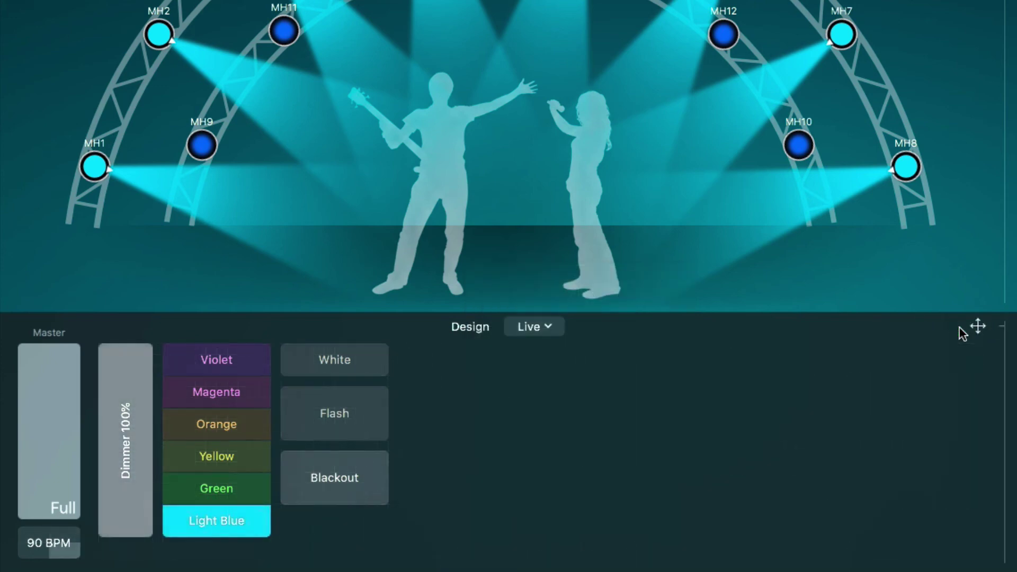
# Test the color transitions by switching to Yellow, Orange and back to Light Blue
pyautogui.click(231, 468)
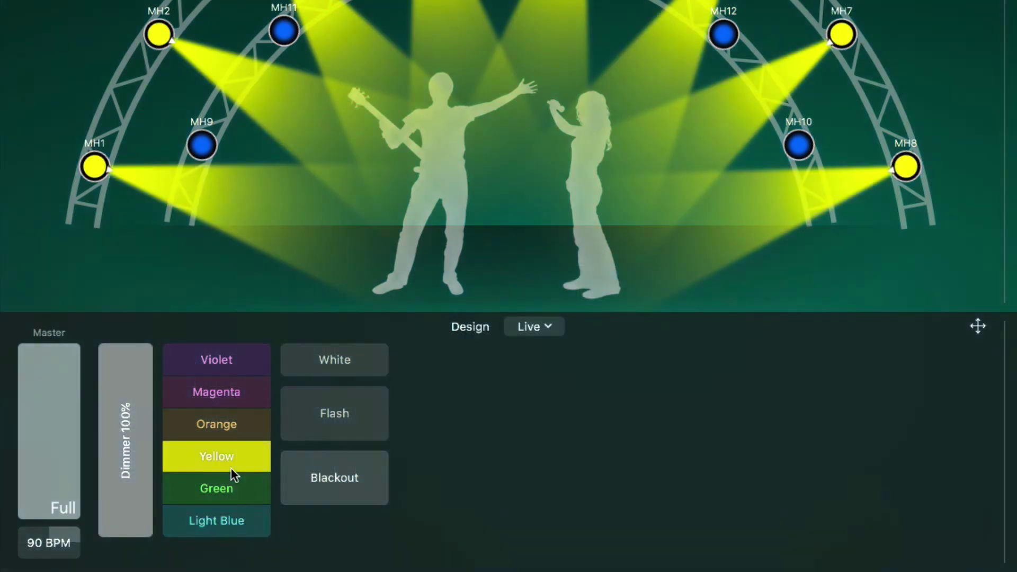
pyautogui.click(243, 429)
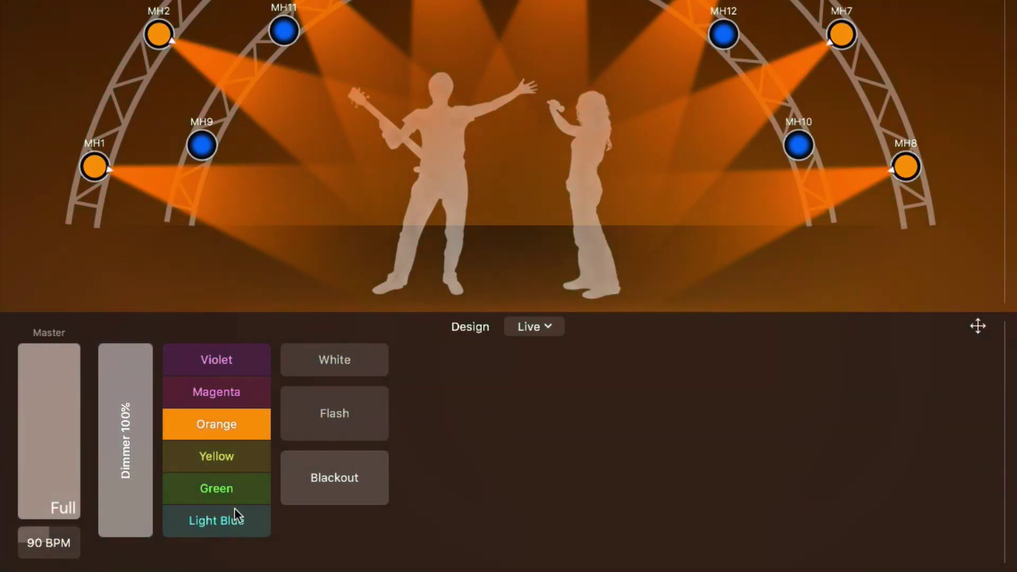
pyautogui.click(239, 523)
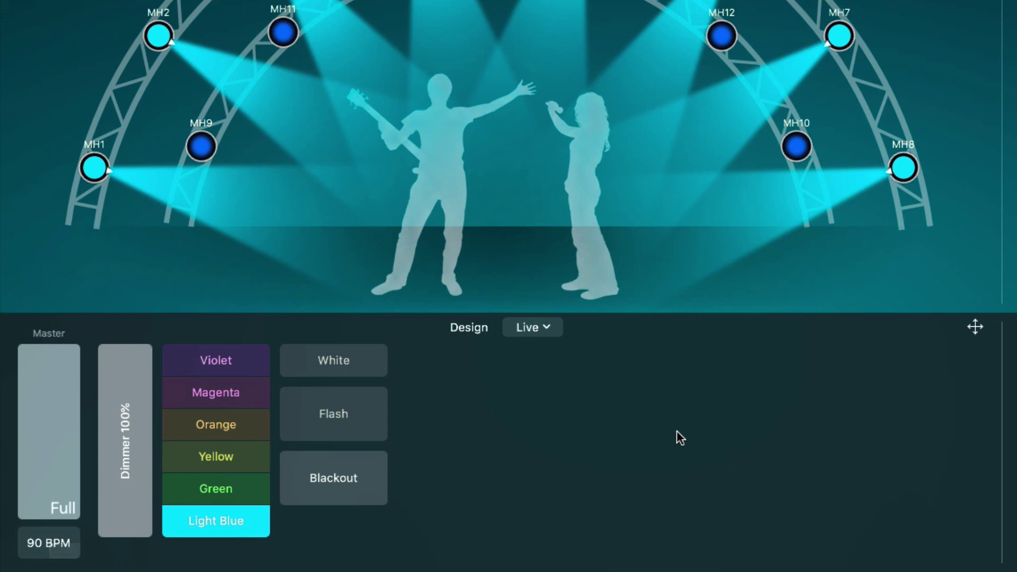
# Add a second control panel to the live pages, keeping its default name
pyautogui.click(555, 334)
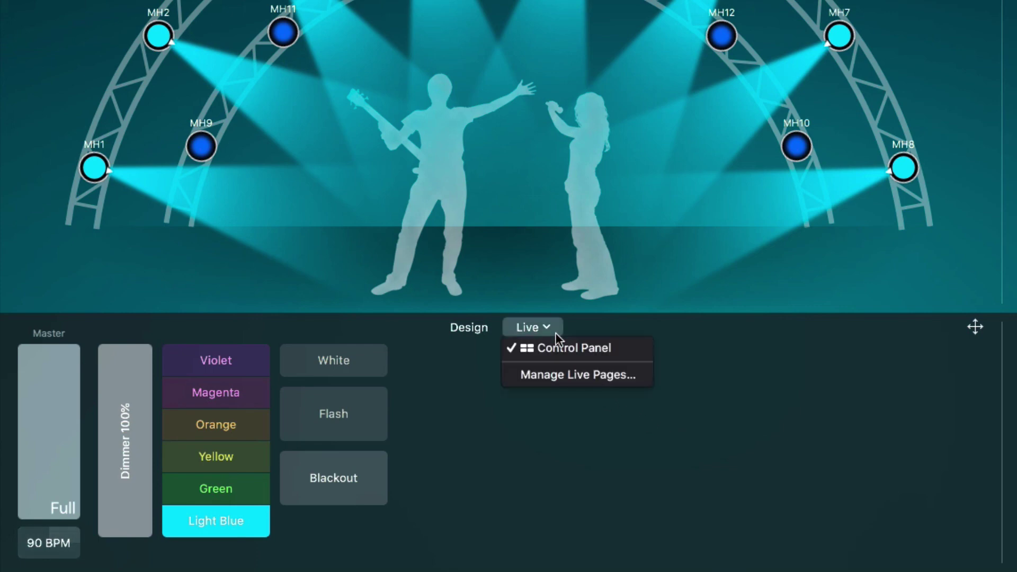
pyautogui.click(559, 380)
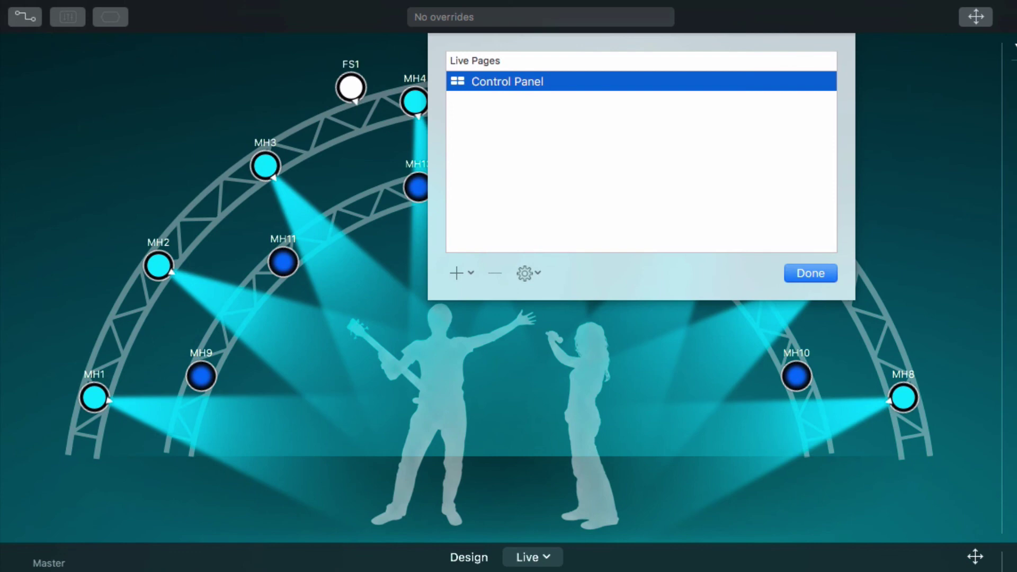
pyautogui.click(463, 278)
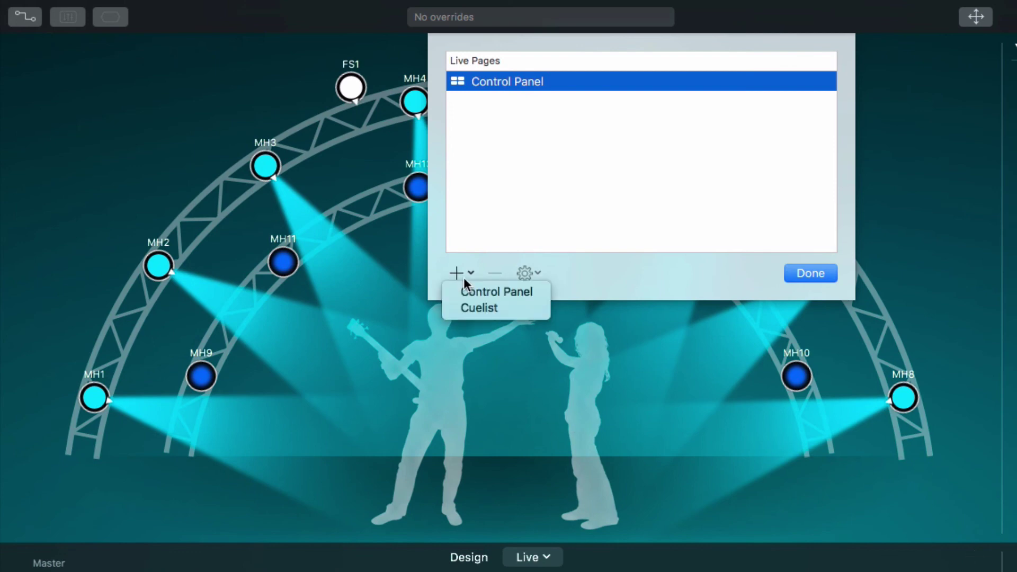
pyautogui.click(467, 293)
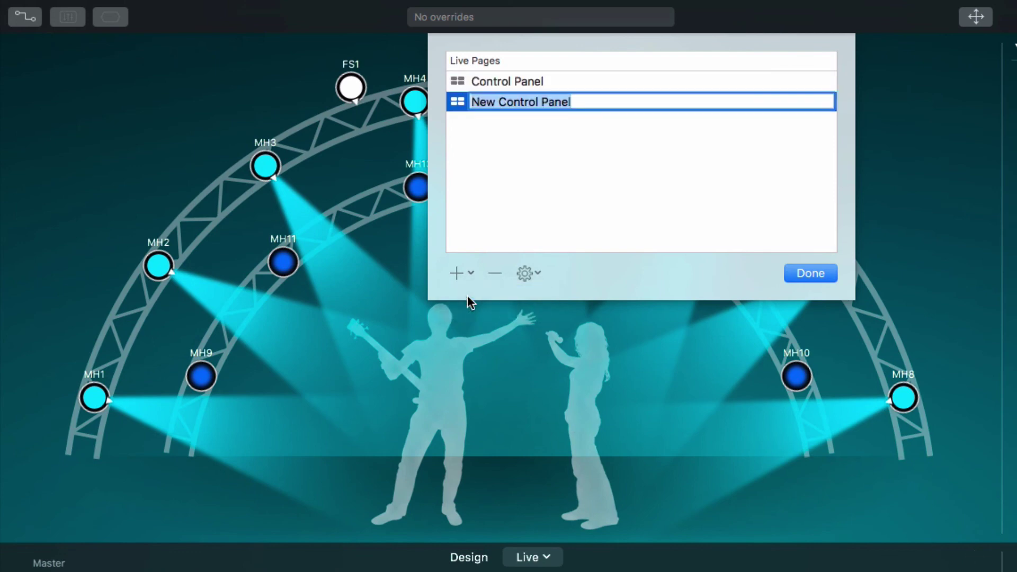
pyautogui.click(811, 273)
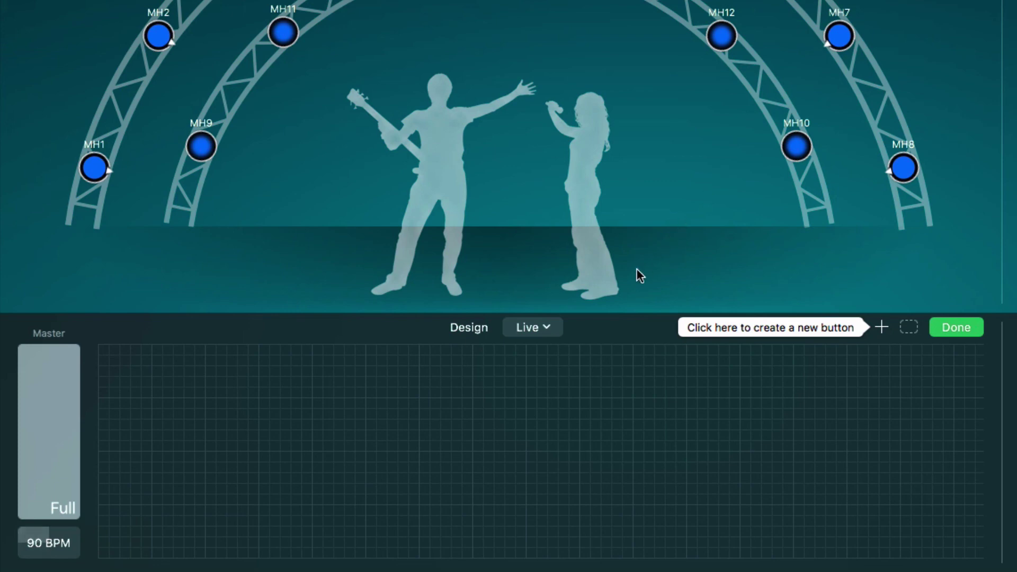
# Copy the Dimmer 100% fader and the six color buttons from the original Control Panel page
pyautogui.click(551, 328)
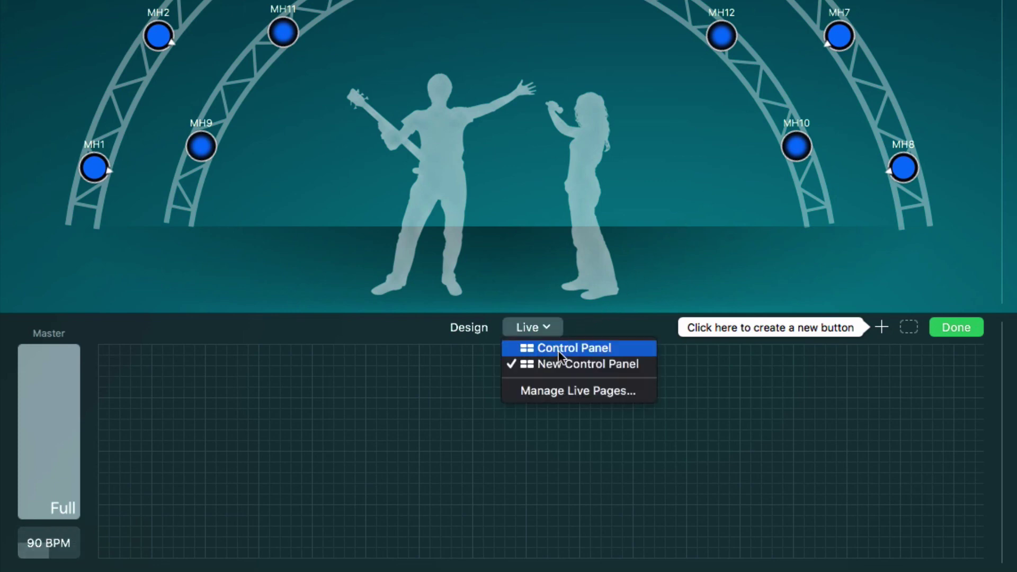
pyautogui.click(558, 348)
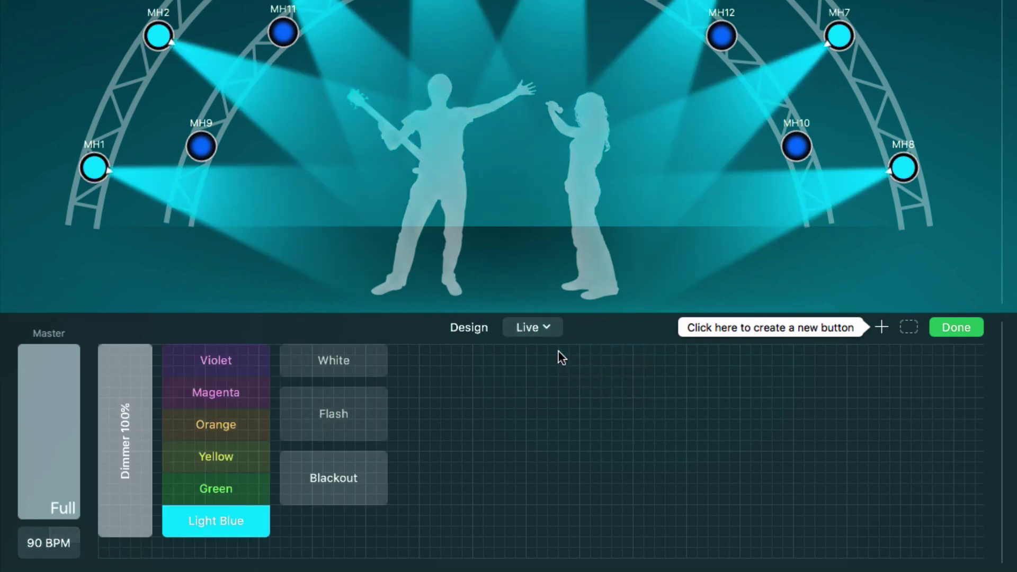
pyautogui.moveTo(274, 361); pyautogui.dragTo(105, 516)
pyautogui.rightClick(195, 389)
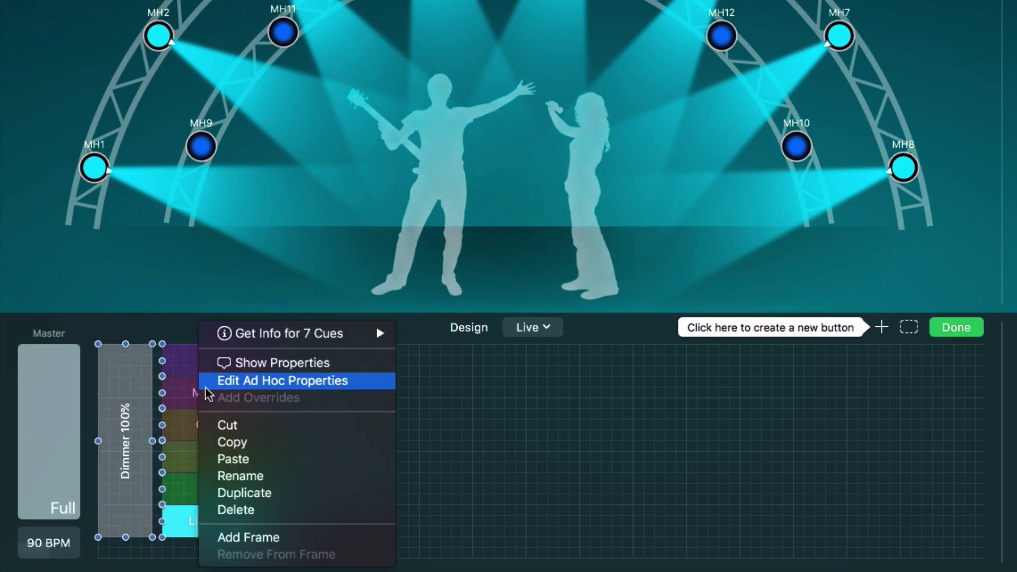
pyautogui.click(268, 443)
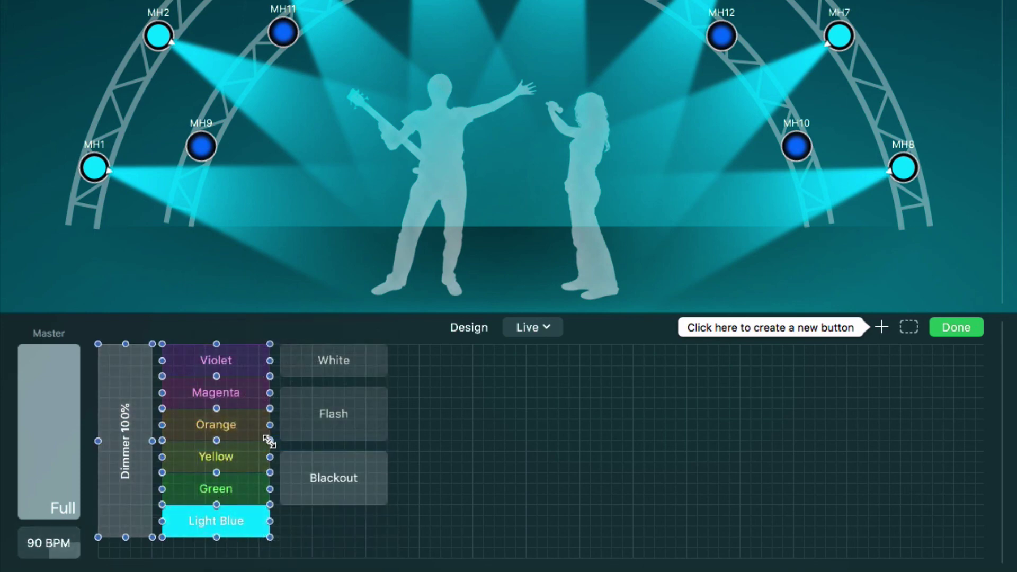
# Paste the copied dimmer fader and color buttons into New Control Panel and finish editing the layout
pyautogui.click(527, 328)
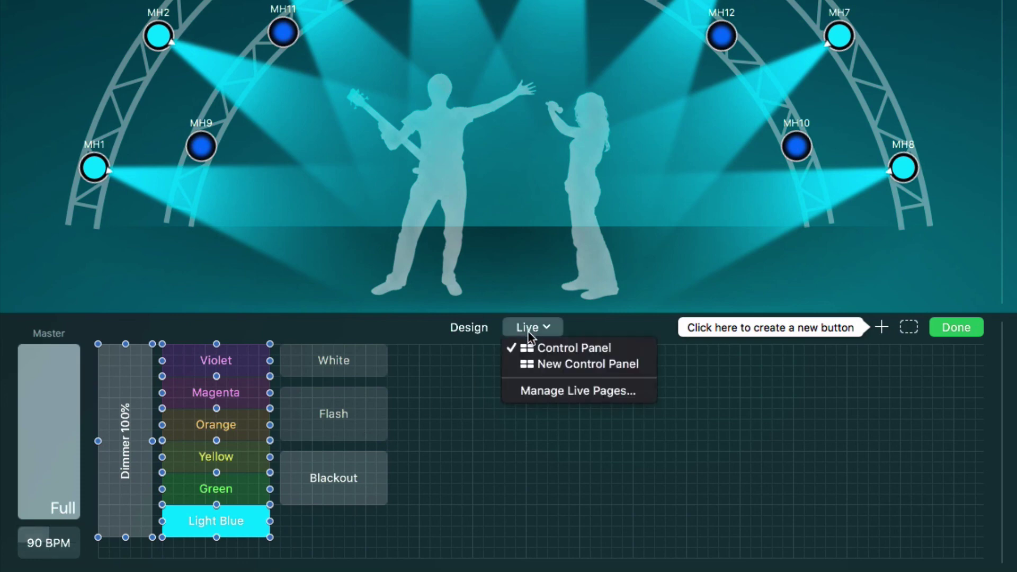
pyautogui.click(531, 367)
pyautogui.rightClick(491, 408)
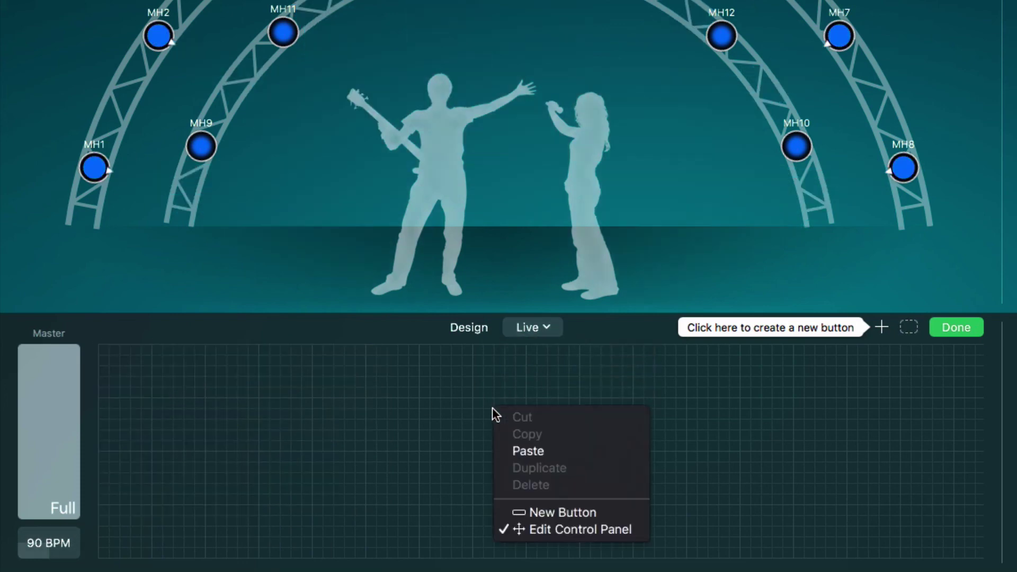
pyautogui.click(555, 451)
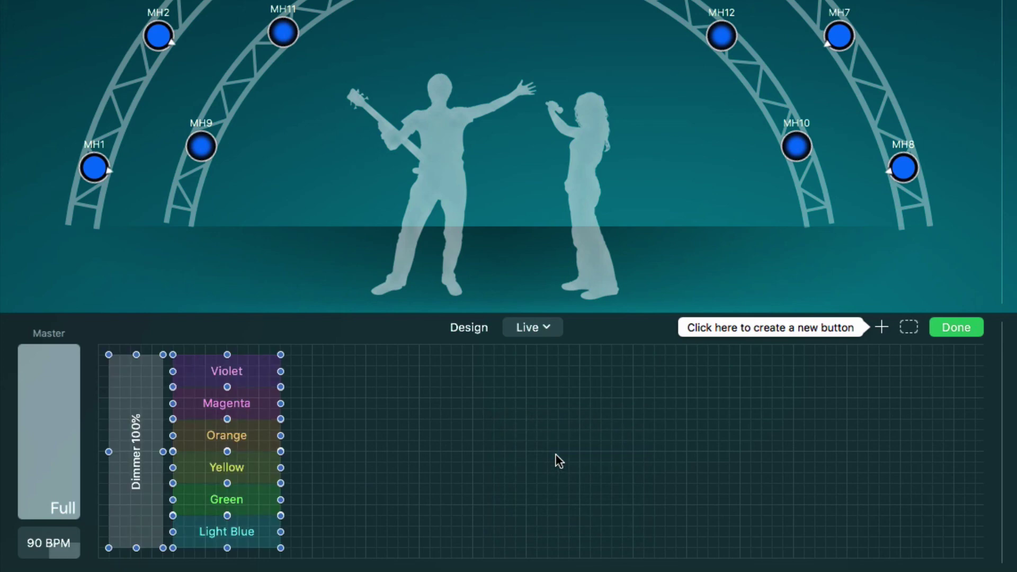
pyautogui.click(963, 330)
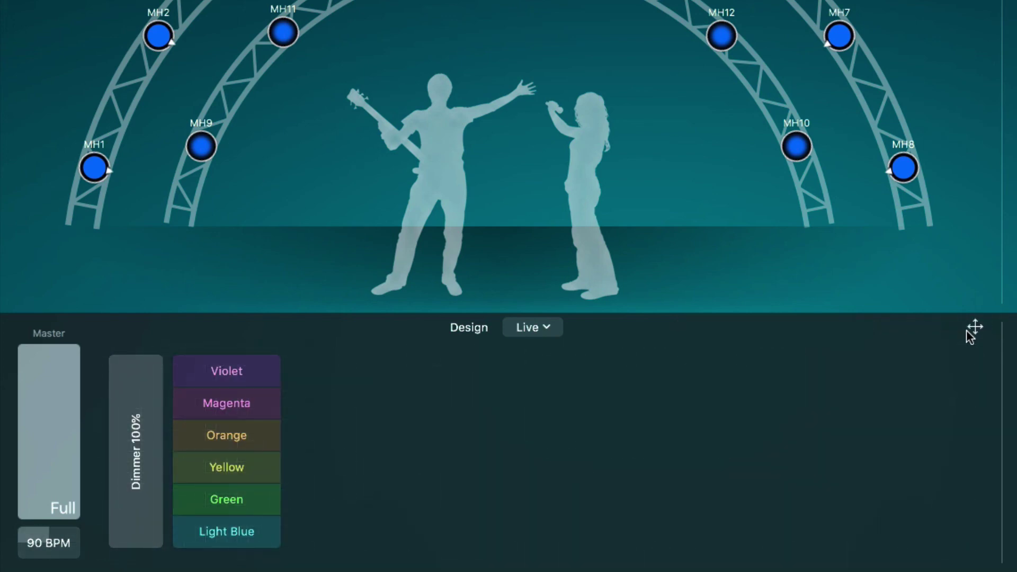